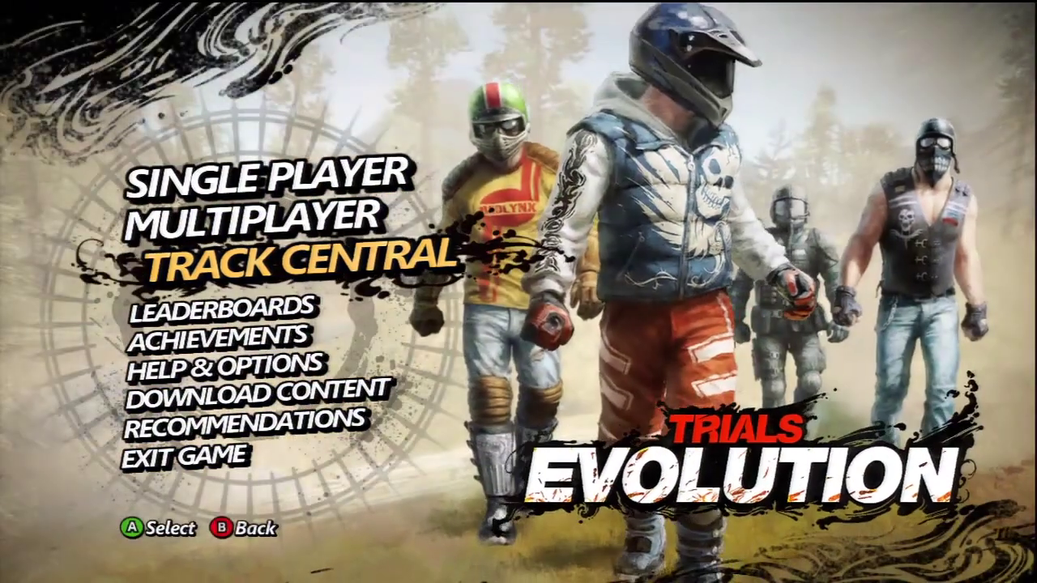
# - Start a new track in the Pro Editor and place its start point at the location with the large flat paved area
pyautogui.press('Return')
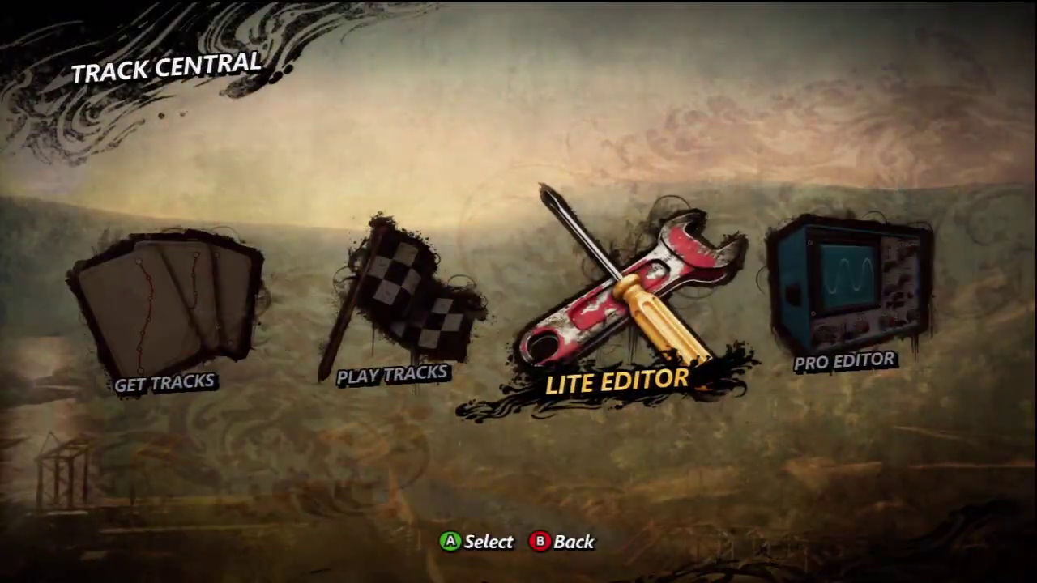
pyautogui.press('Right')
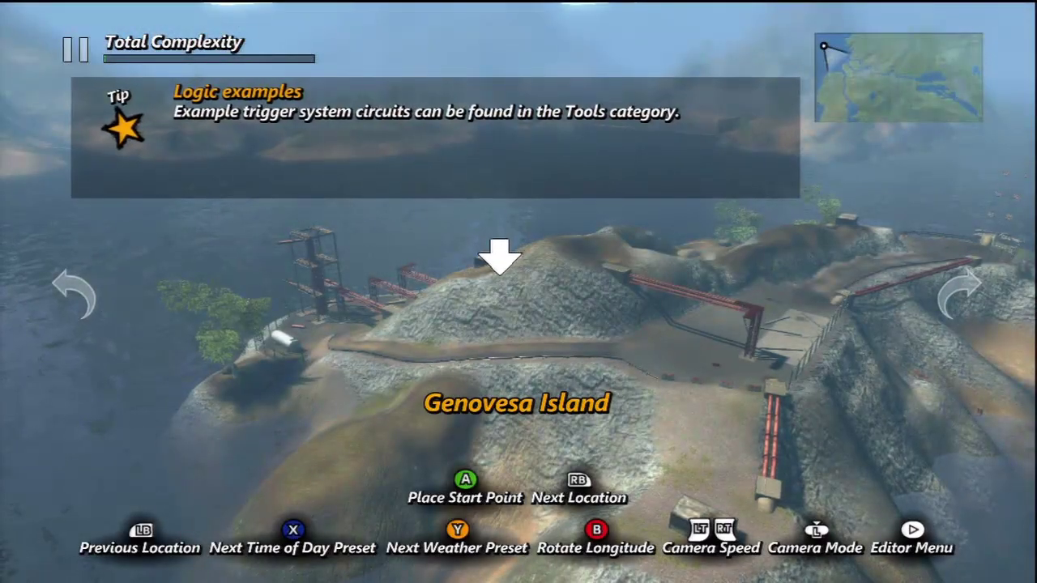
pyautogui.press('pagedown')
pyautogui.press('pagedown')
pyautogui.press('pagedown')
pyautogui.press('pagedown')
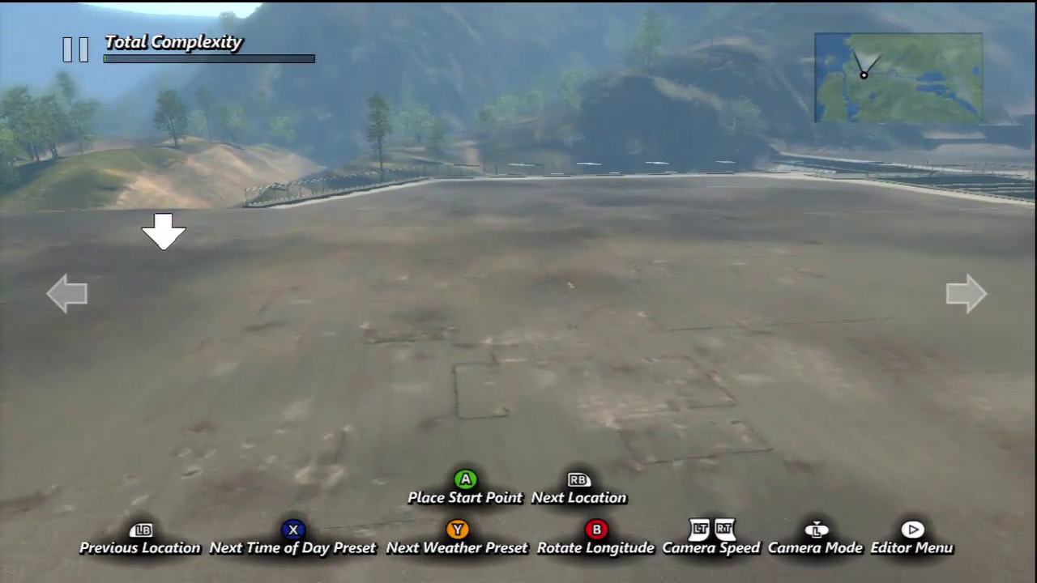
pyautogui.press('Return')
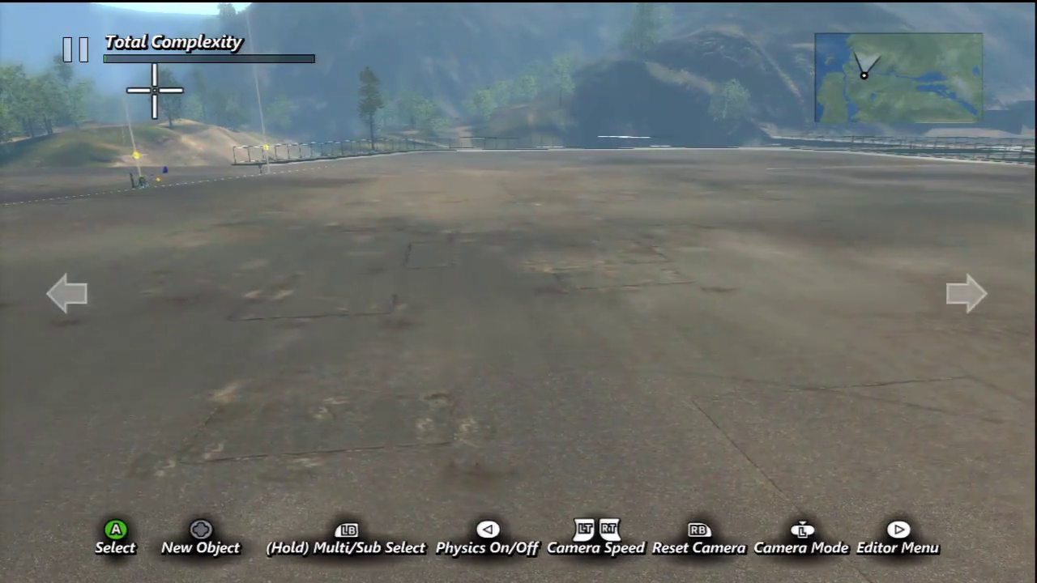
# - Place the saved Person character from favorites Group 1 on the open paved ground
pyautogui.press('Up')
pyautogui.press('Right')
pyautogui.press('Right')
pyautogui.press('Right')
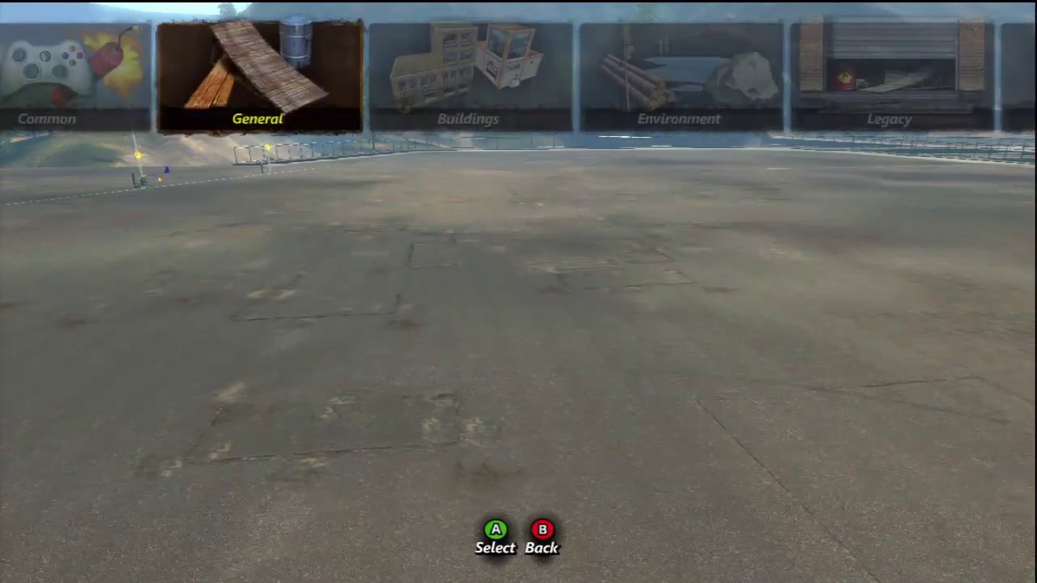
pyautogui.press('Right')
pyautogui.press('Right')
pyautogui.press('Right')
pyautogui.press('Right')
pyautogui.press('Right')
pyautogui.press('Right')
pyautogui.press('Return')
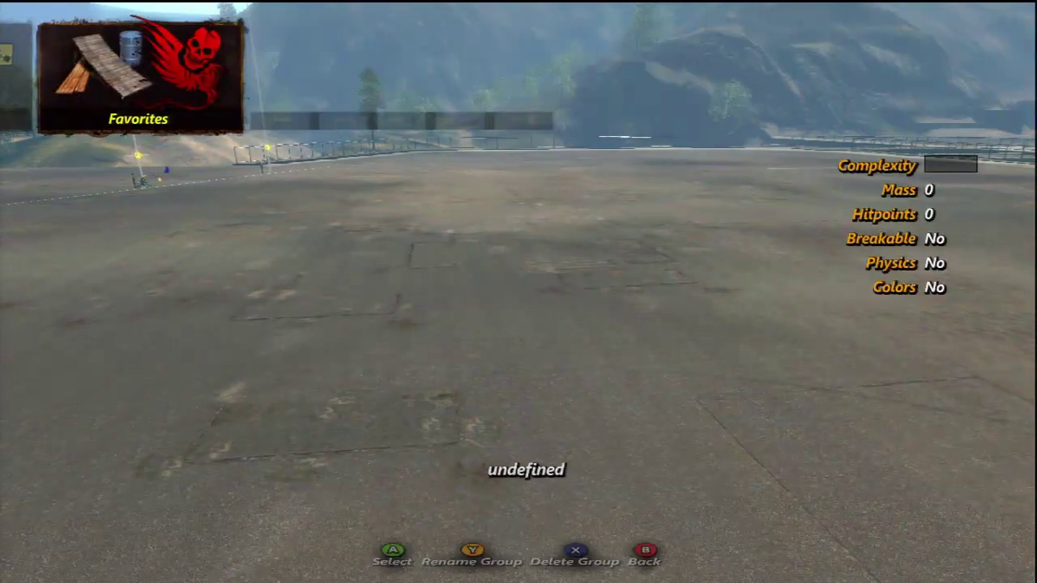
pyautogui.press('Return')
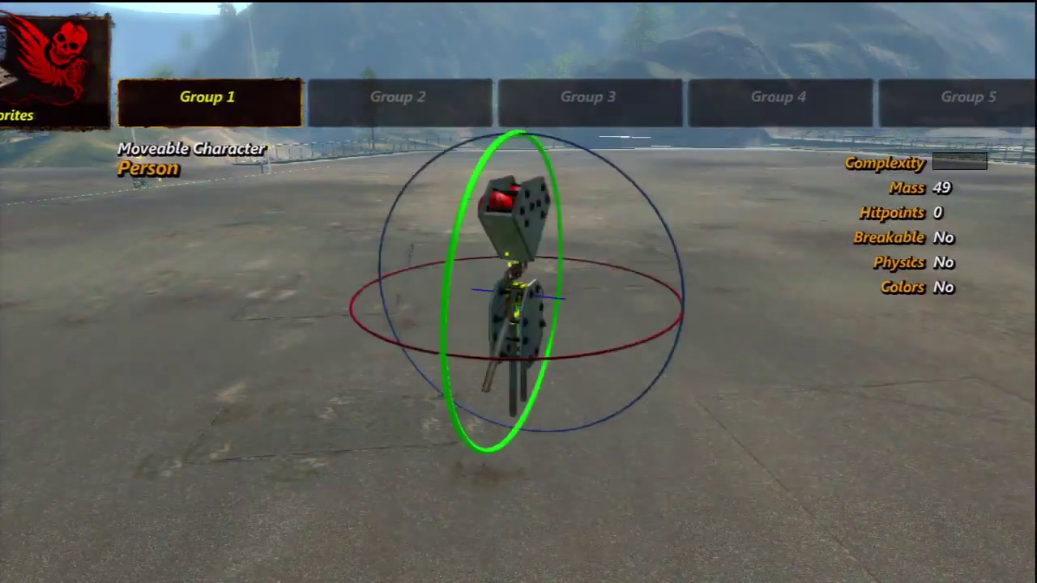
pyautogui.press('Right')
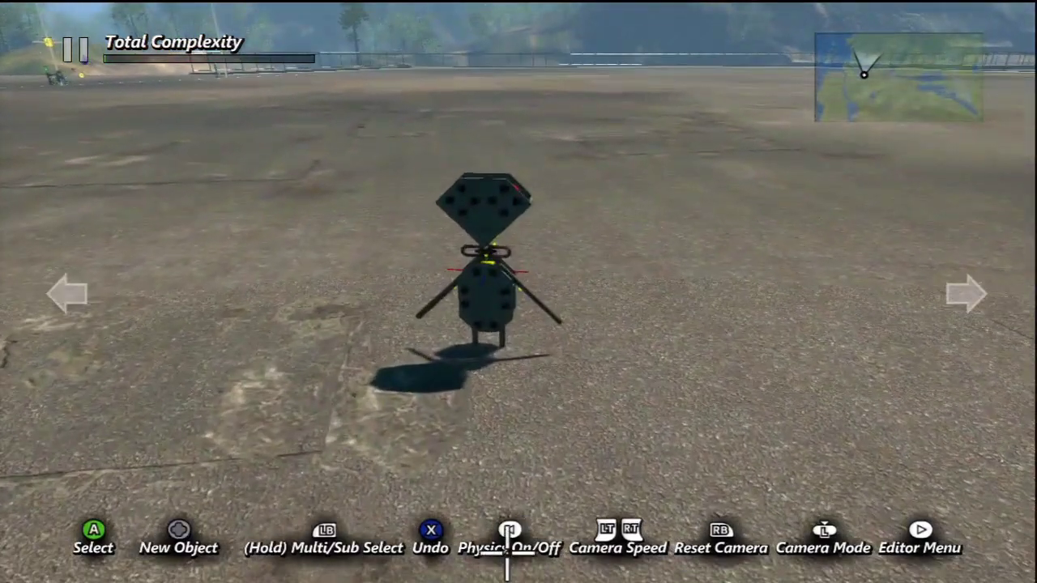
pyautogui.click(502, 343)
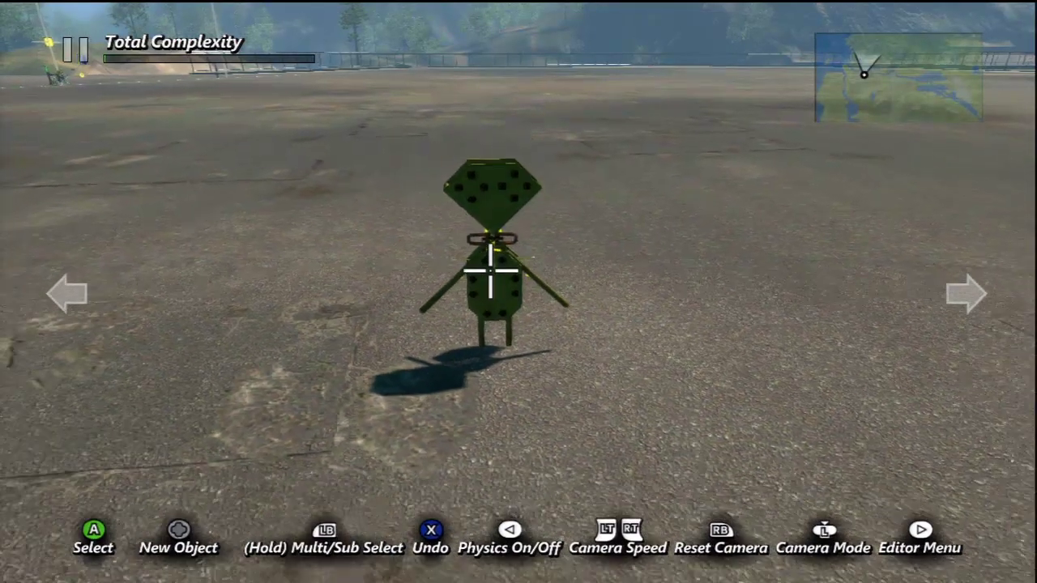
pyautogui.press('Up')
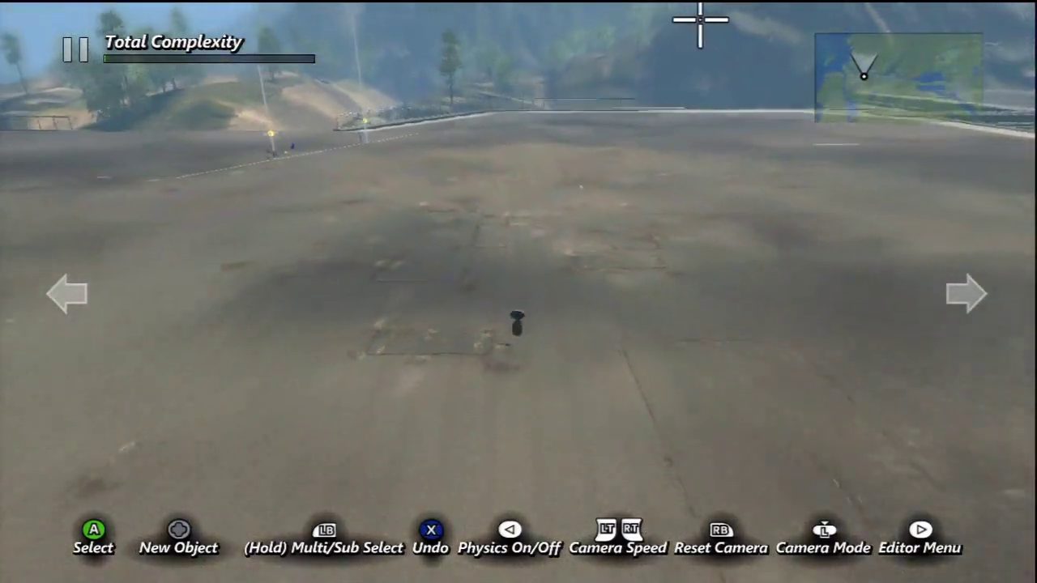
pyautogui.press('Down')
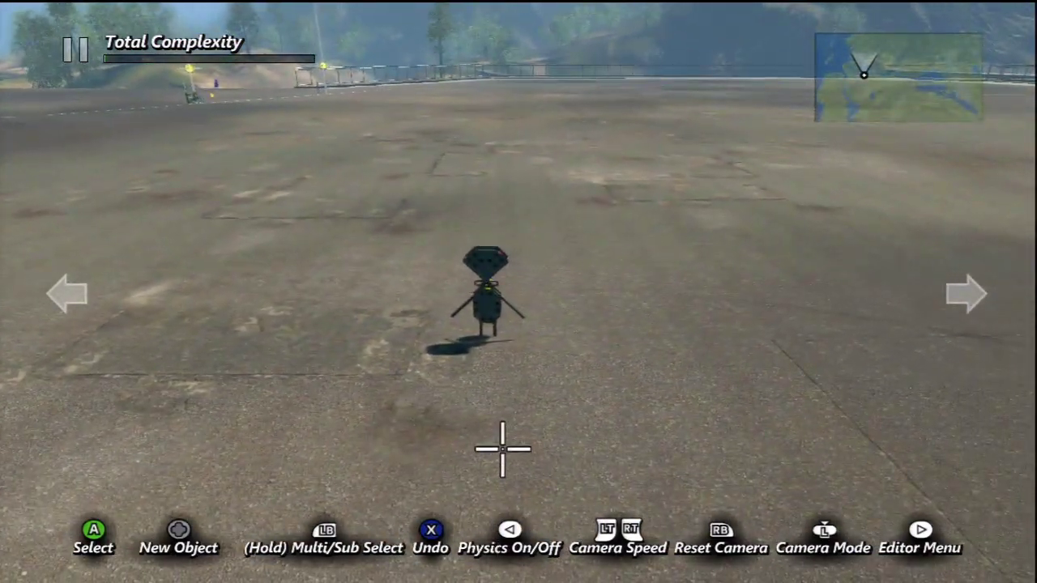
# - Add an Object Info Data Source from the triggers and events objects above the character
pyautogui.press('Right')
pyautogui.press('Right')
pyautogui.press('Right')
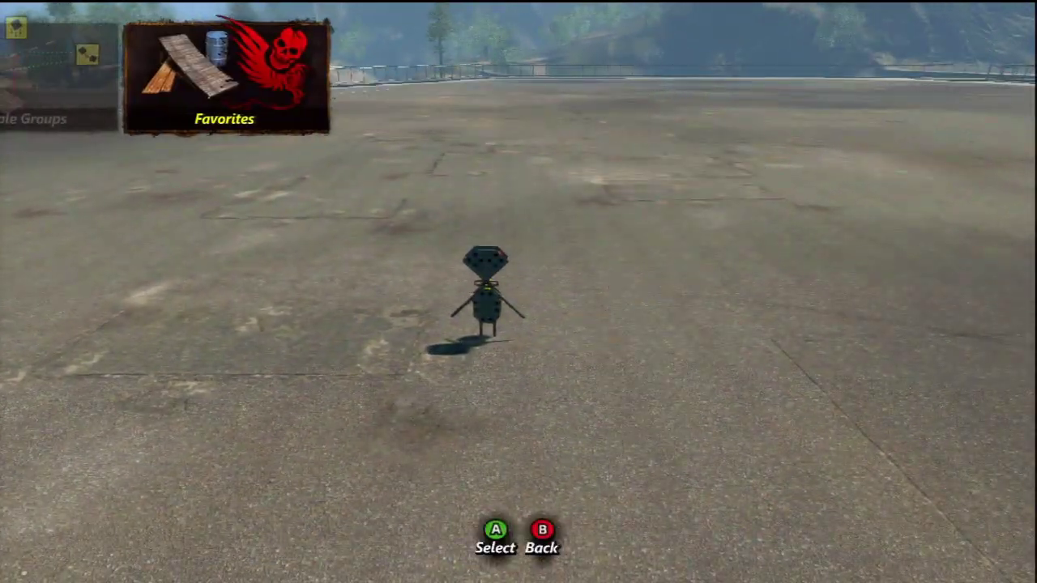
pyautogui.press('Left')
pyautogui.press('Left')
pyautogui.press('Left')
pyautogui.press('Left')
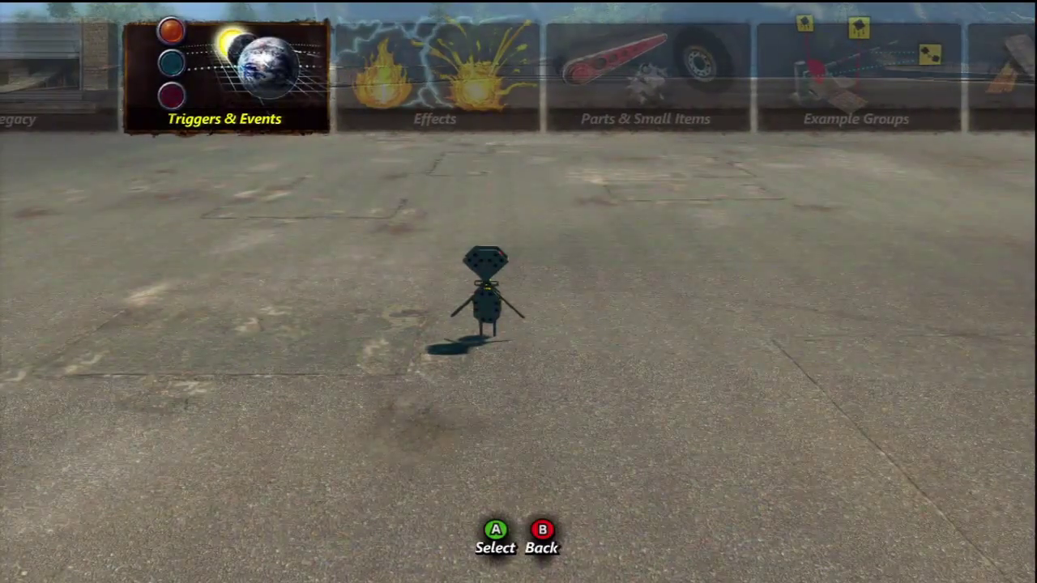
pyautogui.press('Return')
pyautogui.press('Right')
pyautogui.press('Right')
pyautogui.press('Right')
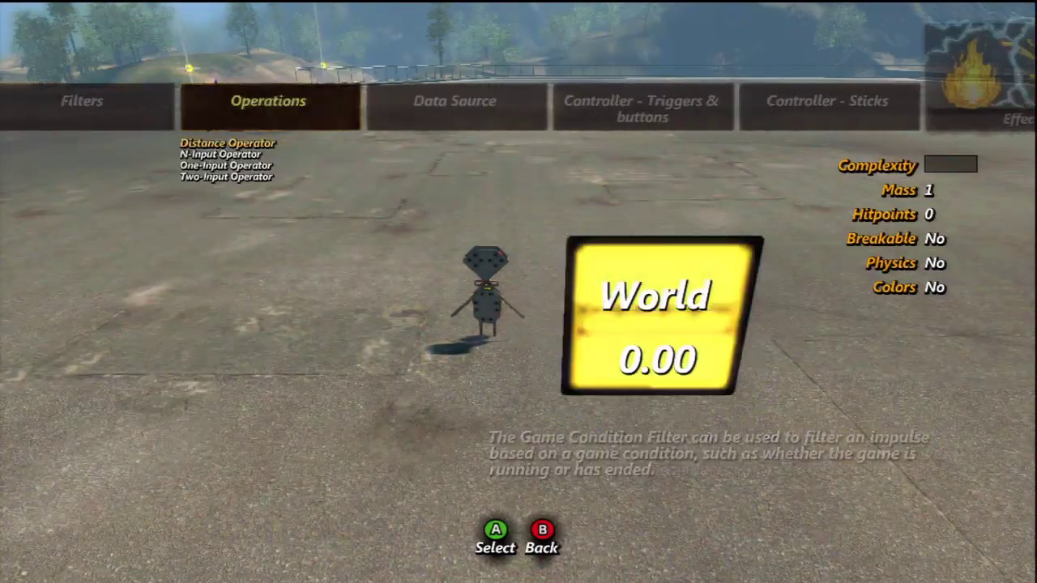
pyautogui.press('Right')
pyautogui.press('Right')
pyautogui.press('Left')
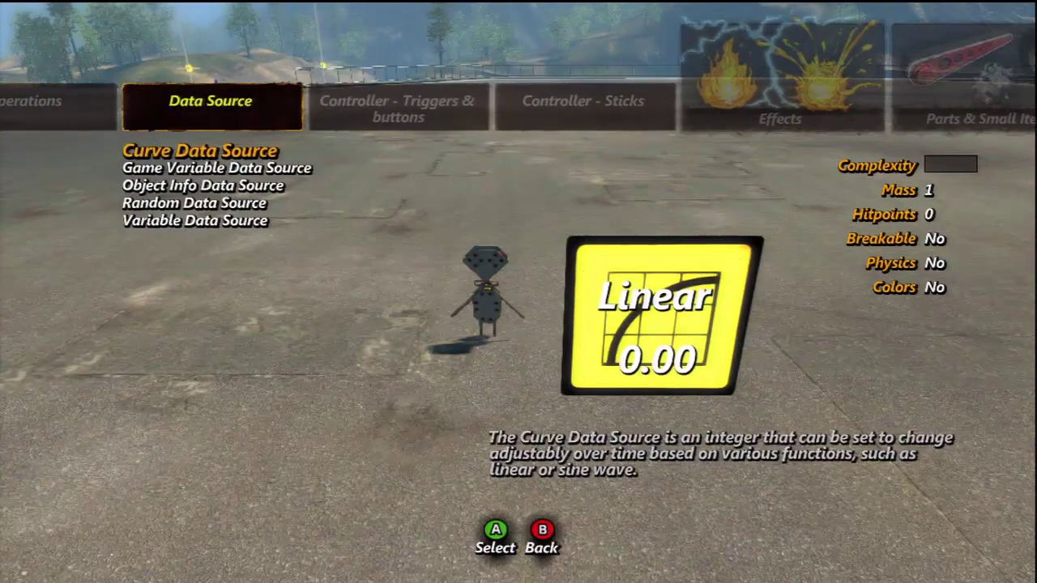
pyautogui.press('Left')
pyautogui.press('Left')
pyautogui.press('Escape')
pyautogui.press('Return')
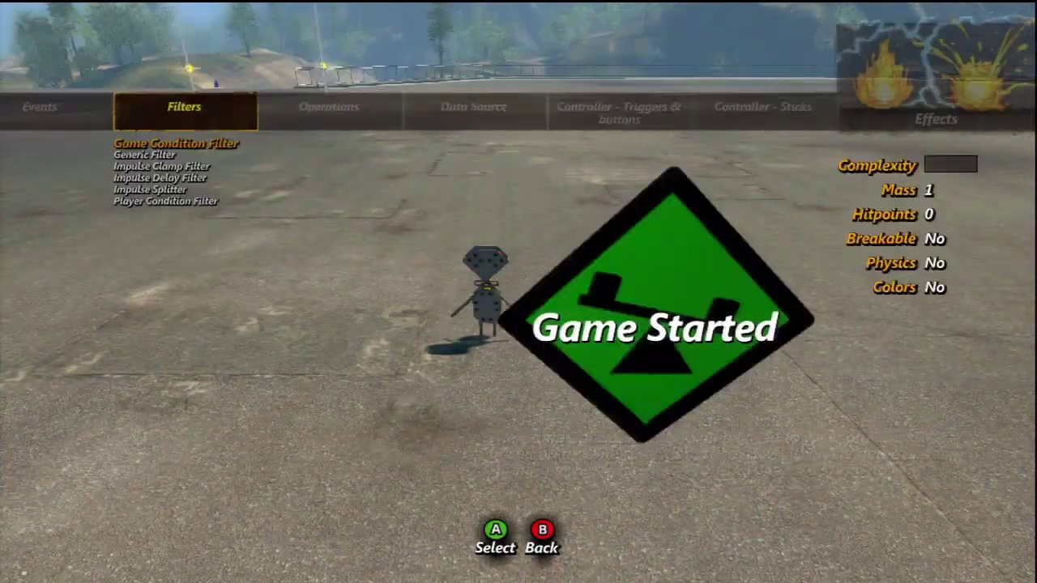
pyautogui.press('Right')
pyautogui.press('Right')
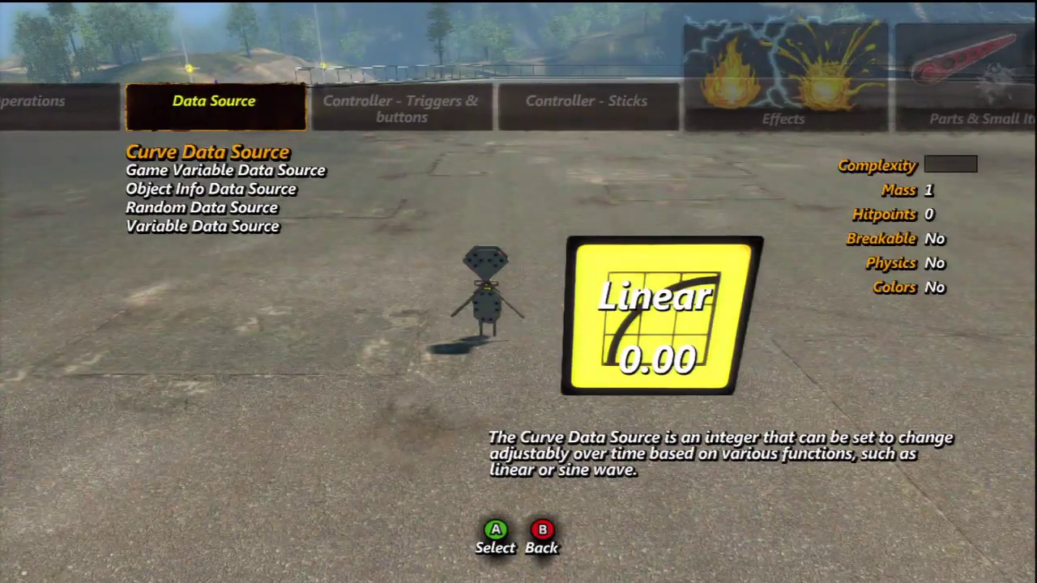
pyautogui.press('Down')
pyautogui.press('Down')
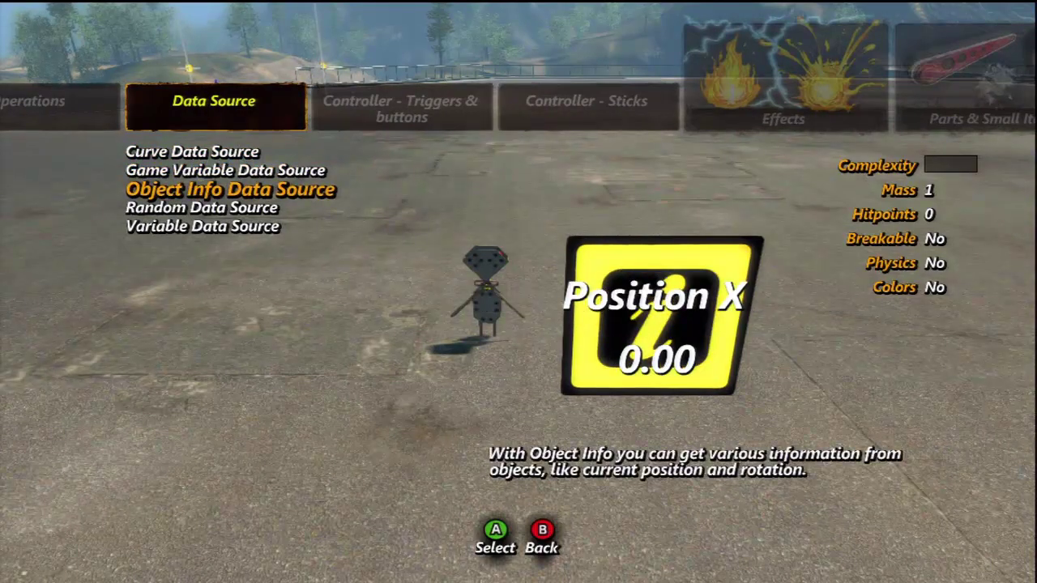
pyautogui.press('Return')
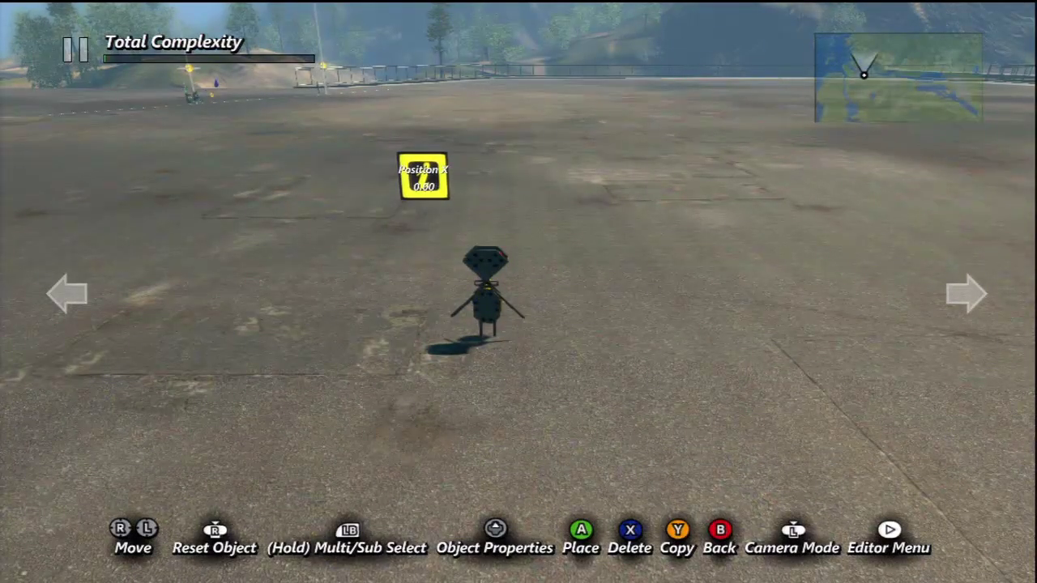
# - Duplicate the Object Info Data Source twice to form a row of three above the character
pyautogui.press('y')
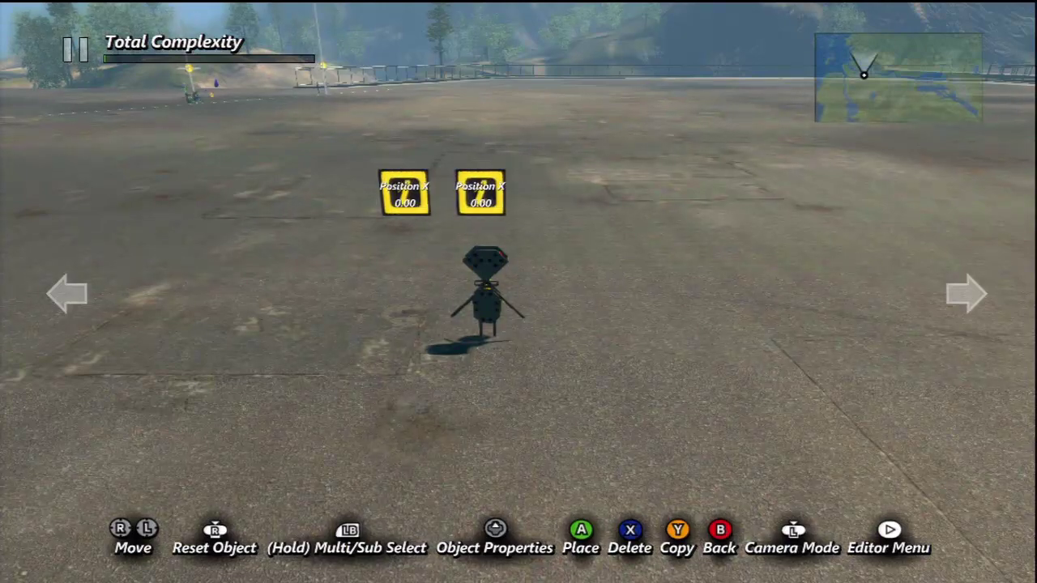
pyautogui.press('y')
pyautogui.press('a')
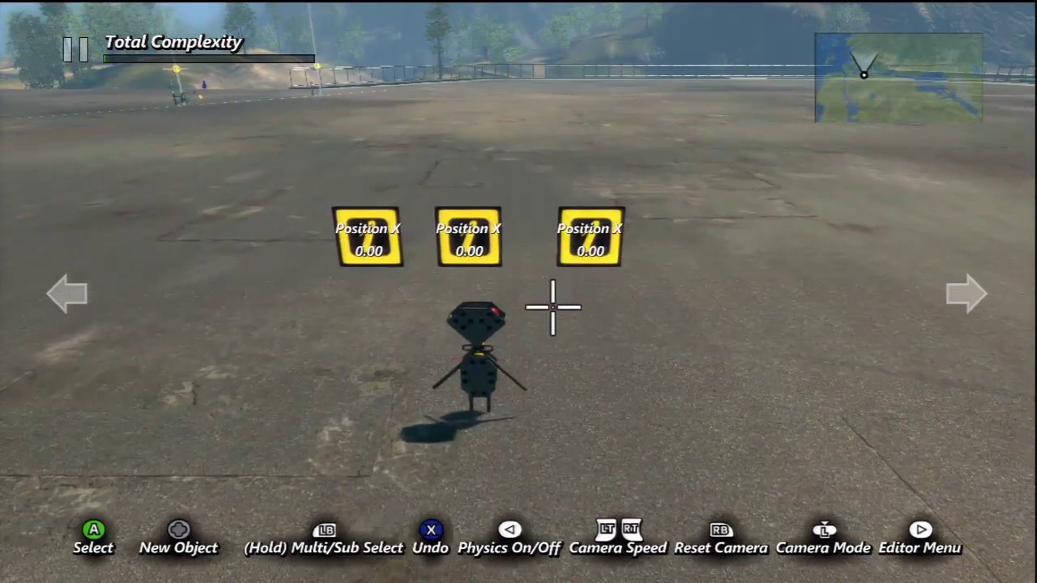
# - Set the middle data source's type to Position Y and the rightmost one's type to Position Z
pyautogui.press('a')
pyautogui.press('Up')
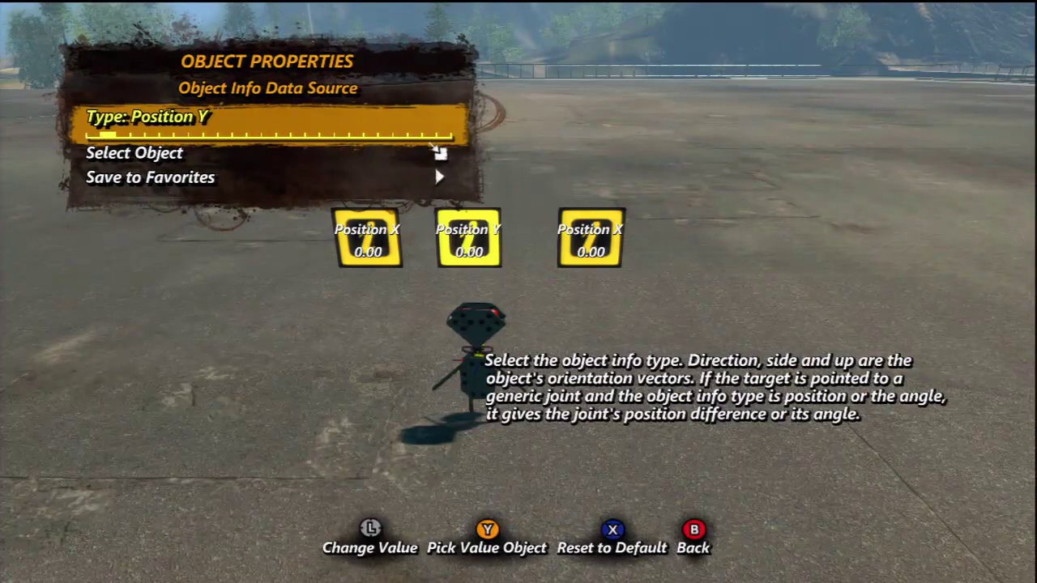
pyautogui.press('Escape')
pyautogui.press('Return')
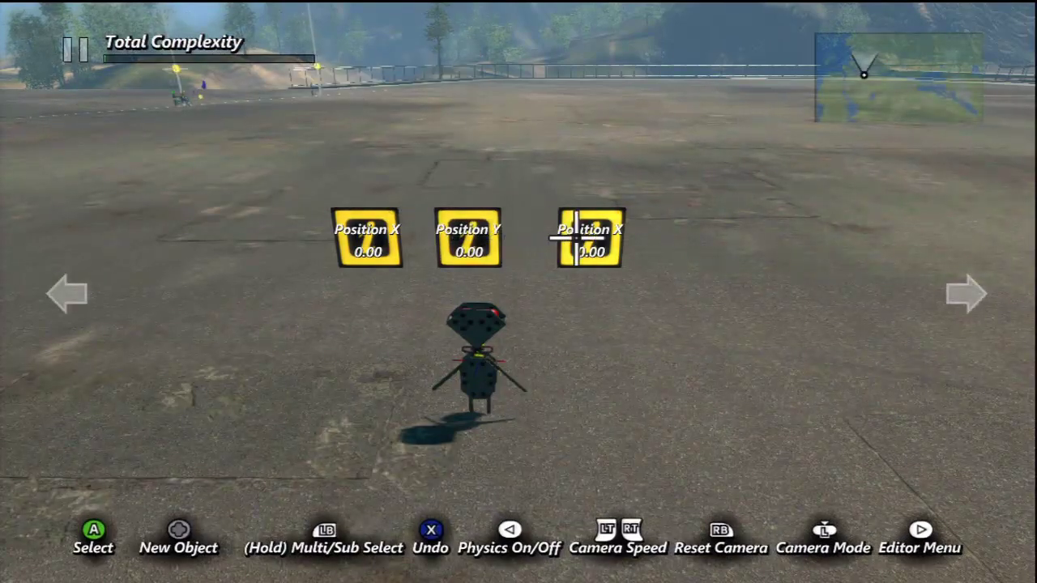
pyautogui.press('Up')
pyautogui.press('Right')
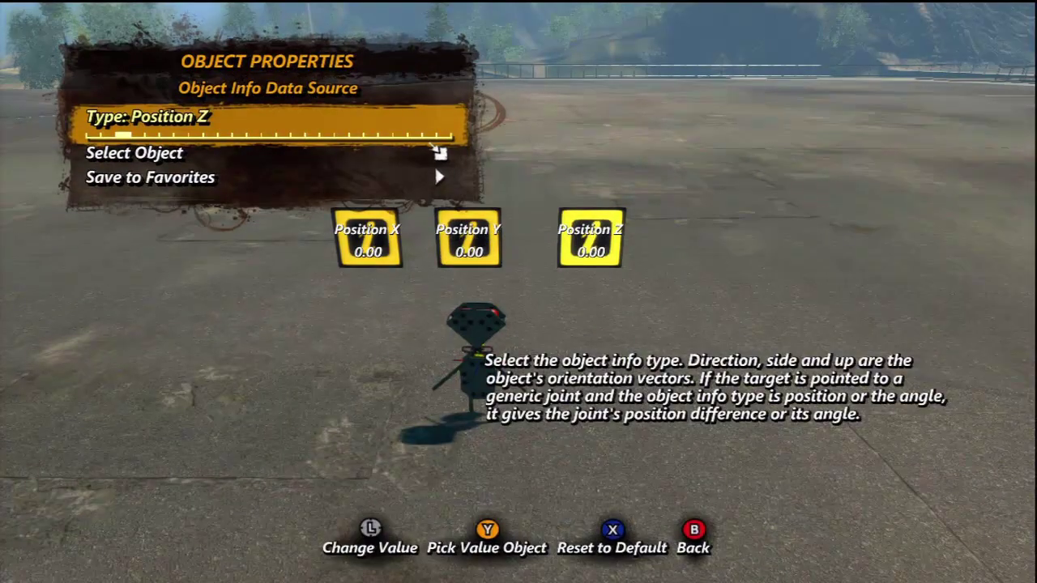
pyautogui.press('Escape')
# - Assign the character's body as the object whose info the Position Z data source reads
pyautogui.press('Up')
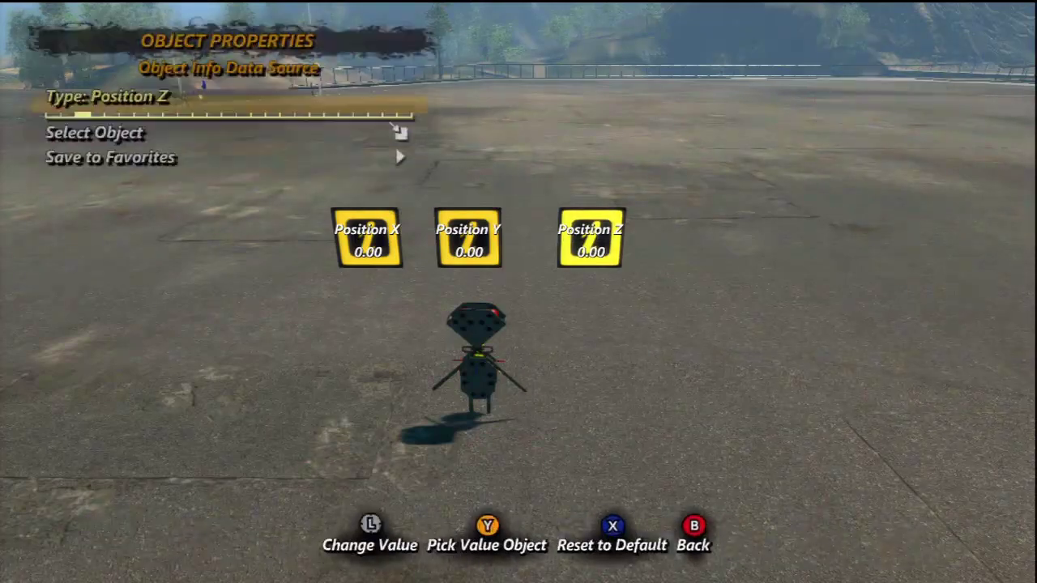
pyautogui.press('Down')
pyautogui.press('Return')
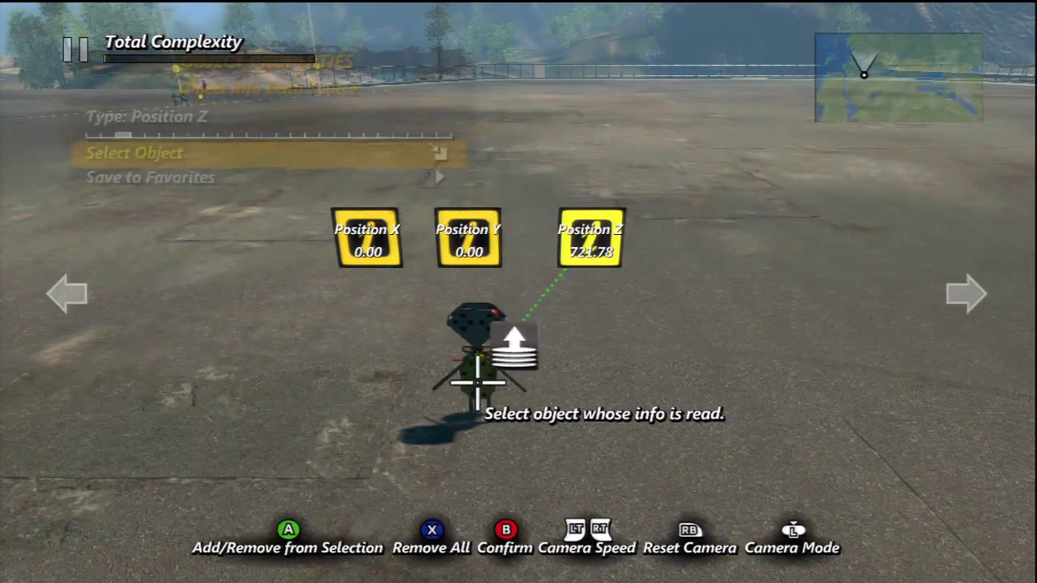
pyautogui.press('Escape')
pyautogui.press('Up')
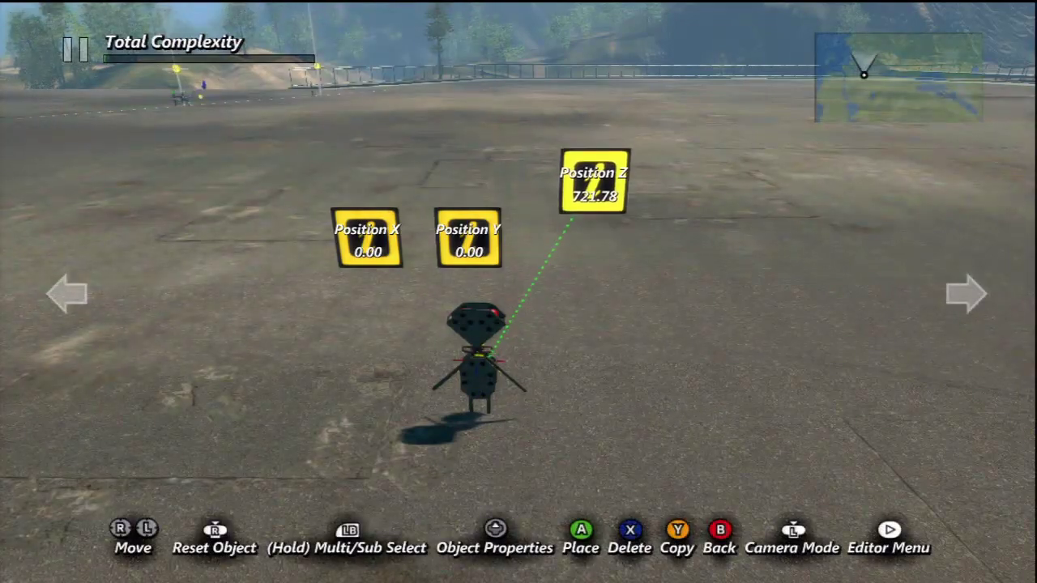
pyautogui.press('Escape')
# - Link the Position Y data source to the character's body as its target object
pyautogui.click(457, 233)
pyautogui.press('Down')
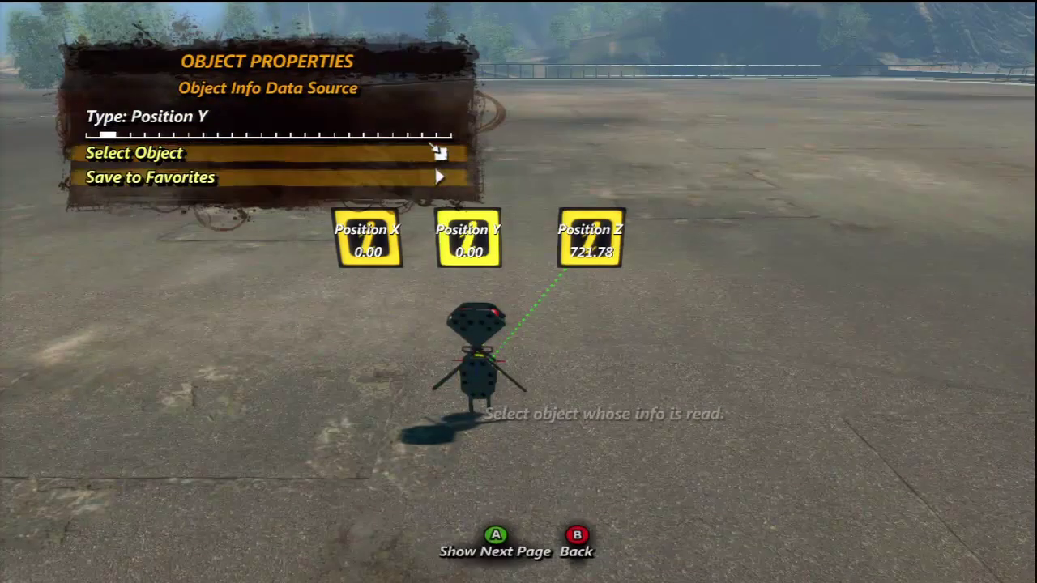
pyautogui.press('Return')
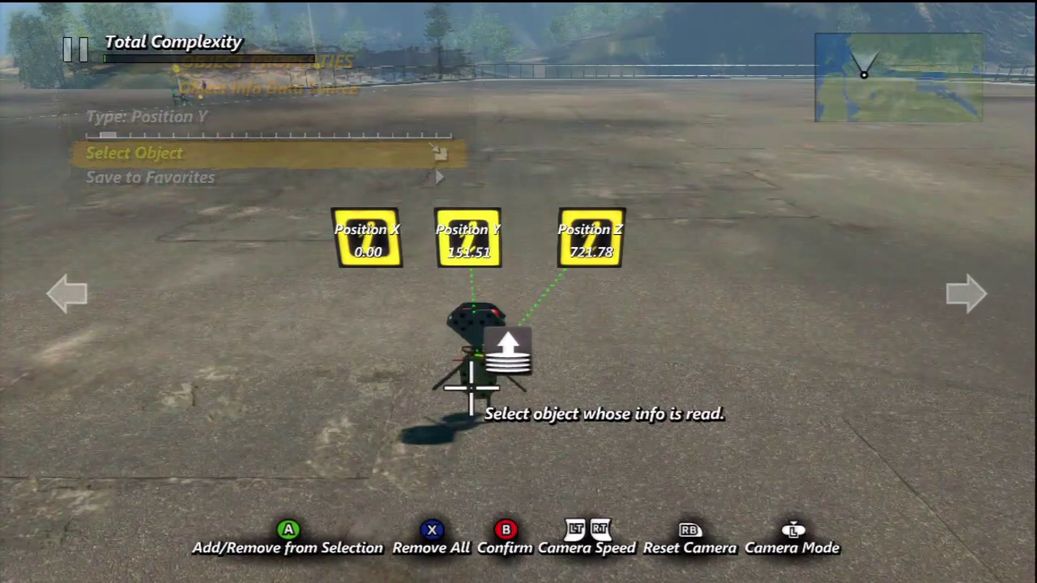
pyautogui.press('Escape')
pyautogui.press('Escape')
# - Link the Position X data source to the character's body as its target object
pyautogui.click(364, 238)
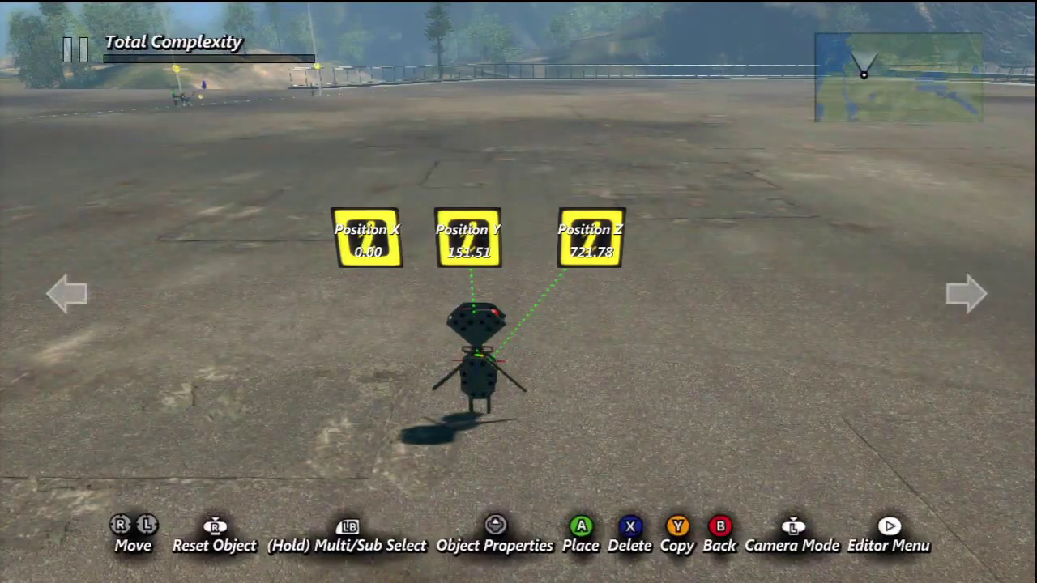
pyautogui.press('Return')
pyautogui.press('Down')
pyautogui.press('Return')
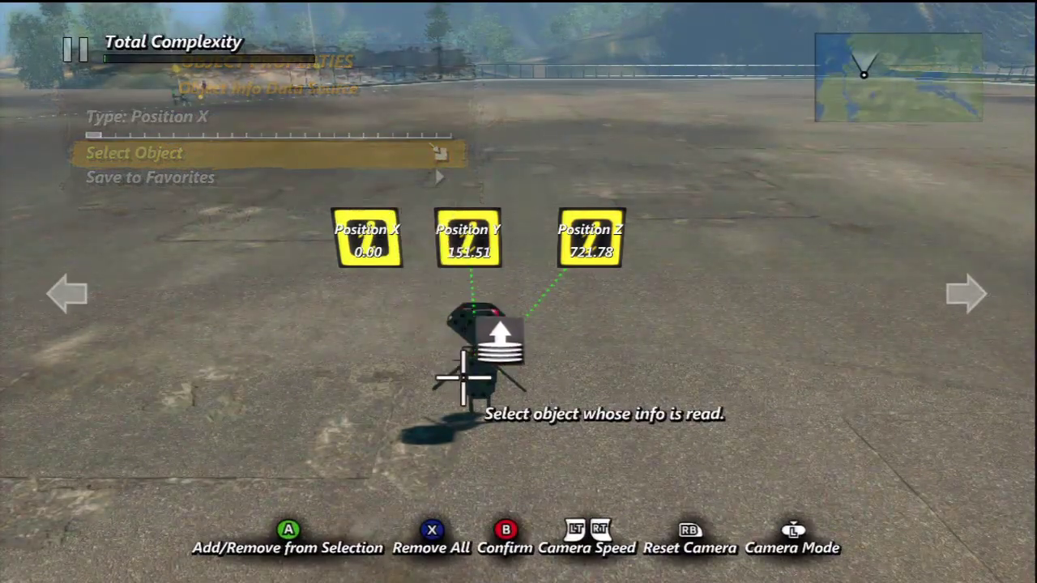
pyautogui.press('Escape')
pyautogui.press('Escape')
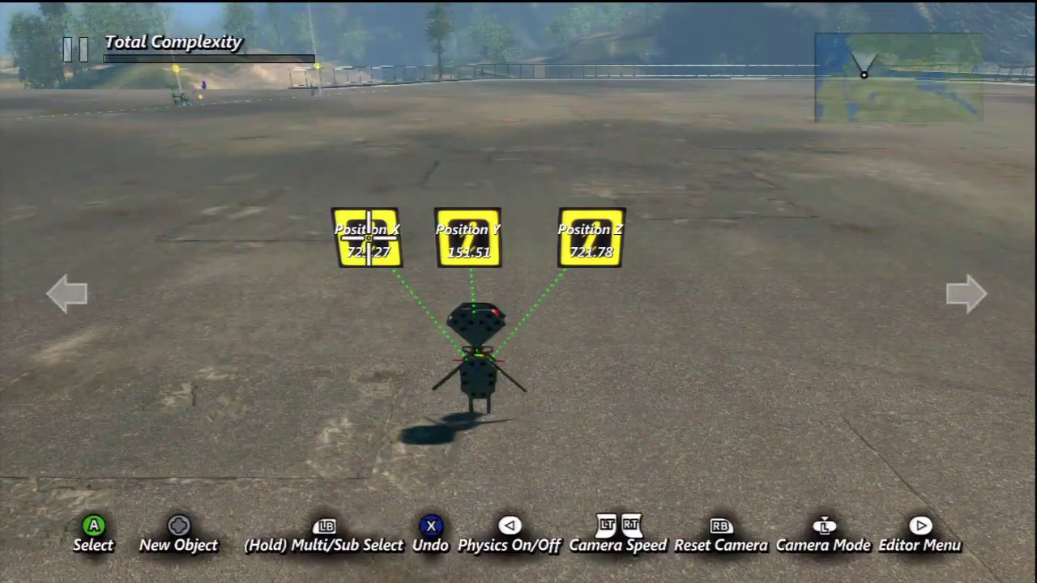
# - Add an Object Position Event and place it above the three position data sources
pyautogui.press('Up')
pyautogui.press('Left')
pyautogui.press('Left')
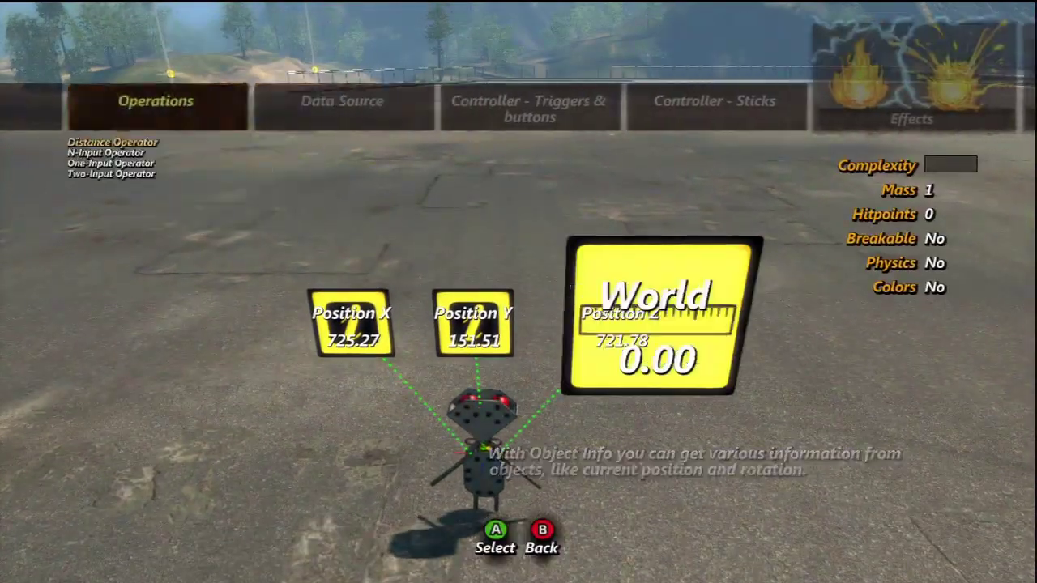
pyautogui.press('Left')
pyautogui.press('Down')
pyautogui.press('Down')
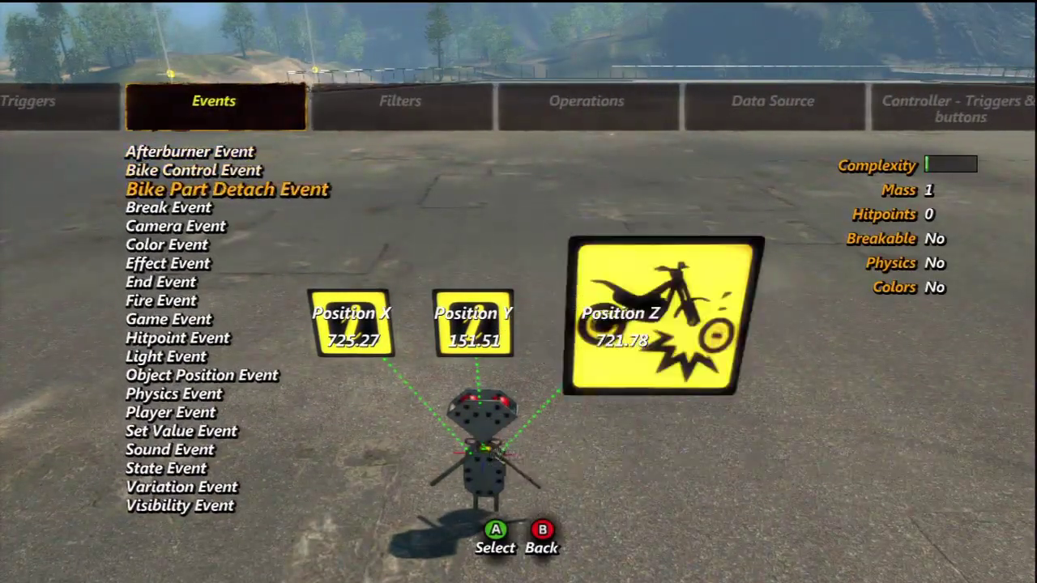
pyautogui.press('Down')
pyautogui.press('Down')
pyautogui.press('Down')
pyautogui.press('Down')
pyautogui.press('Down')
pyautogui.press('Down')
pyautogui.press('Down')
pyautogui.press('Down')
pyautogui.press('Down')
pyautogui.press('Down')
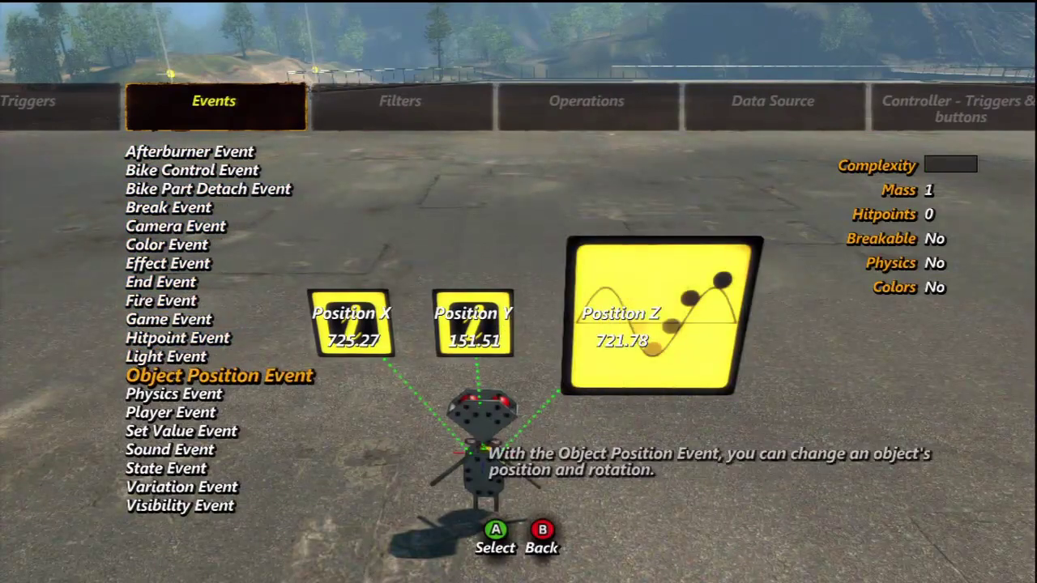
pyautogui.press('Return')
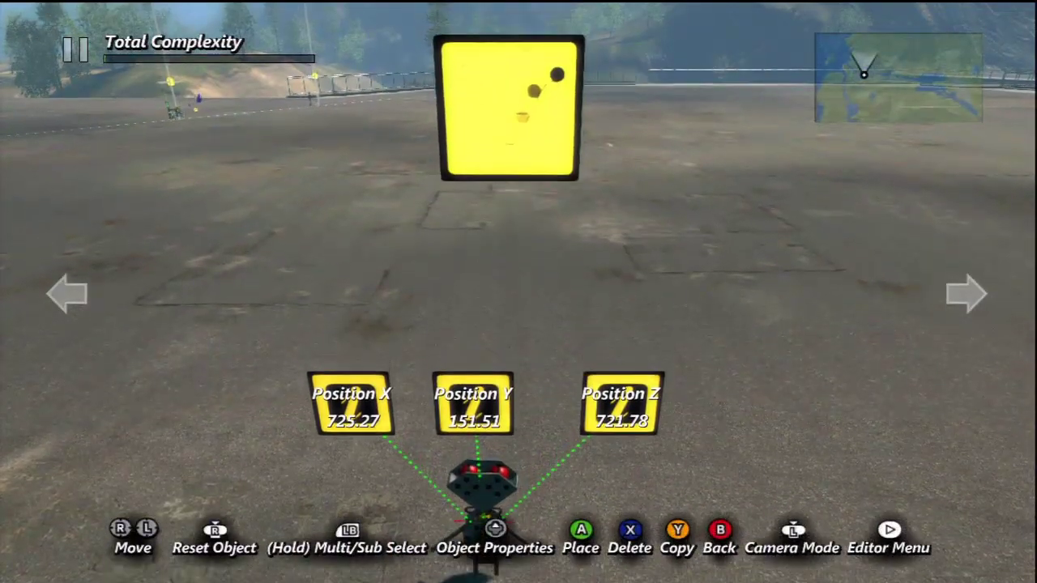
pyautogui.press('Return')
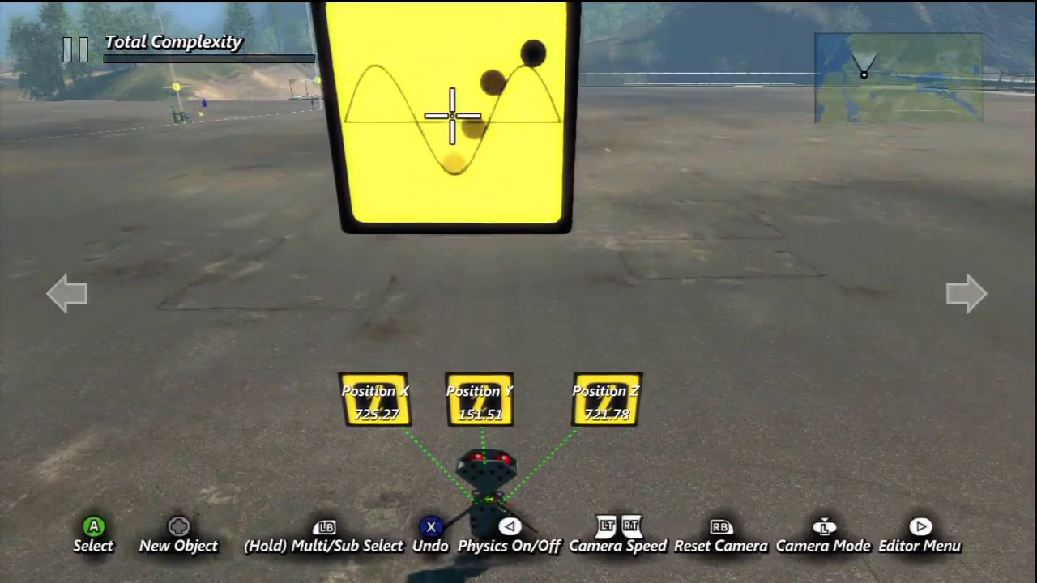
# - Turn off the Local option for position on the Object Position Event
pyautogui.press('Return')
pyautogui.press('Return')
pyautogui.press('Down')
pyautogui.press('Down')
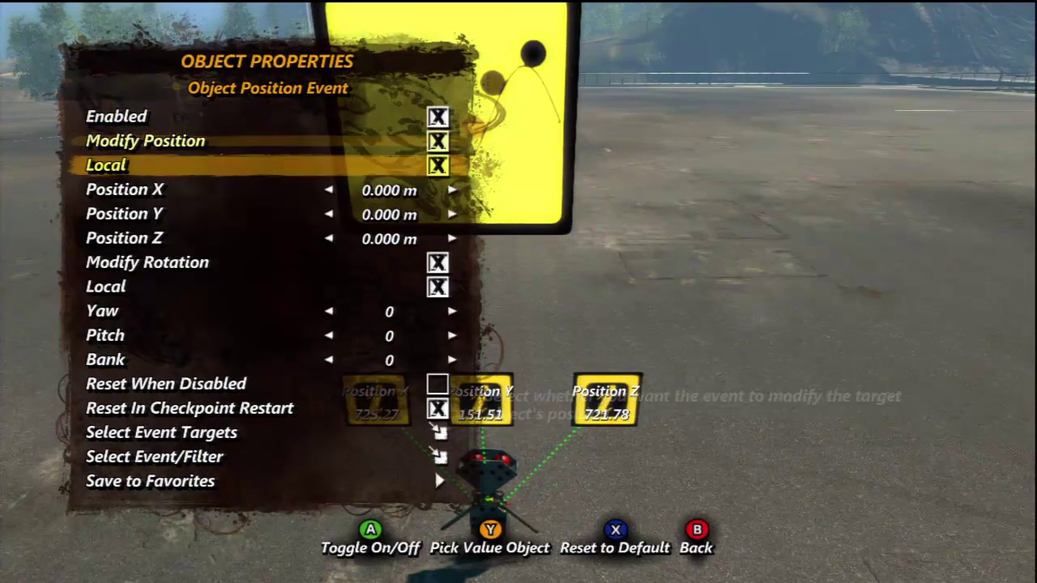
pyautogui.press('Return')
# - Turn off Modify Rotation on the Object Position Event
pyautogui.press('Down')
pyautogui.press('Down')
pyautogui.press('Down')
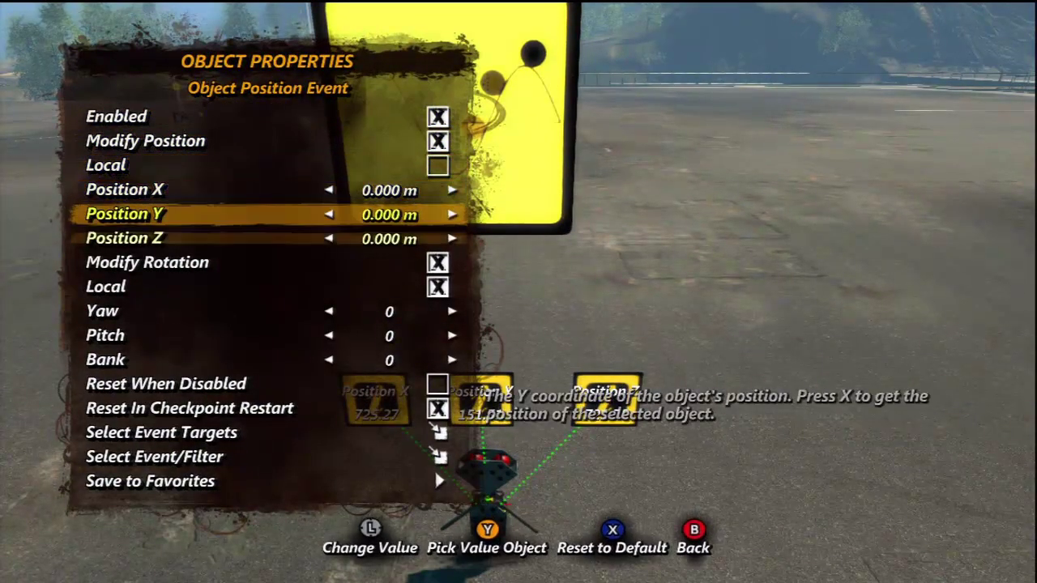
pyautogui.press('Down')
pyautogui.press('Down')
pyautogui.press('Up')
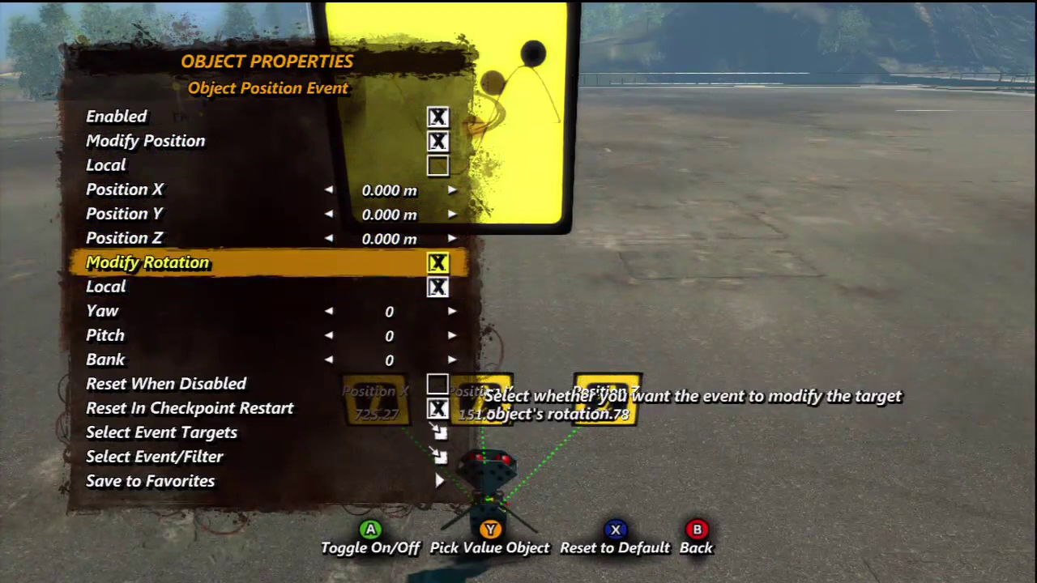
pyautogui.press('Down')
pyautogui.press('Up')
pyautogui.press('Return')
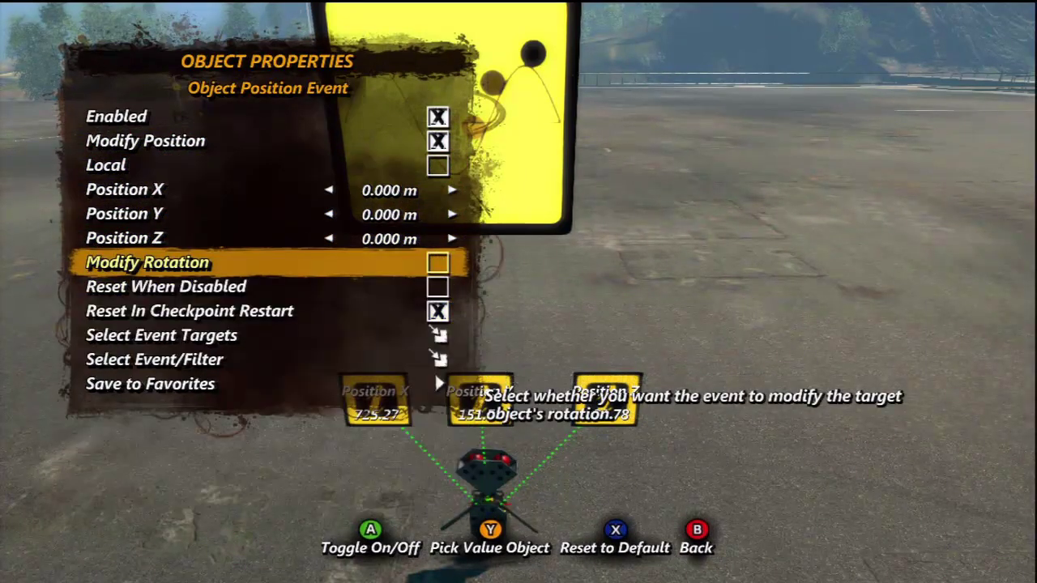
pyautogui.press('Up')
pyautogui.press('Up')
pyautogui.press('Up')
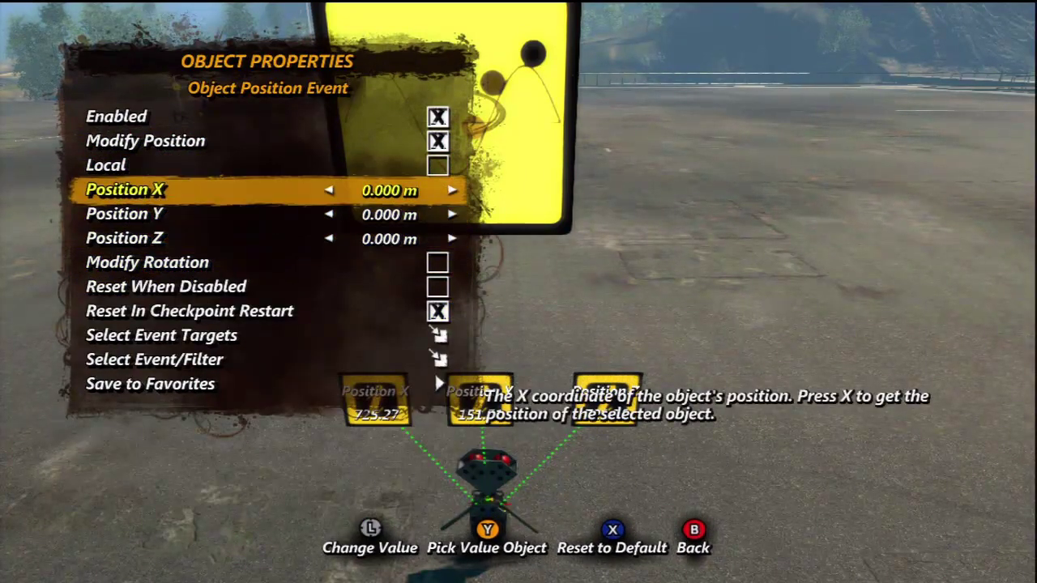
pyautogui.press('Escape')
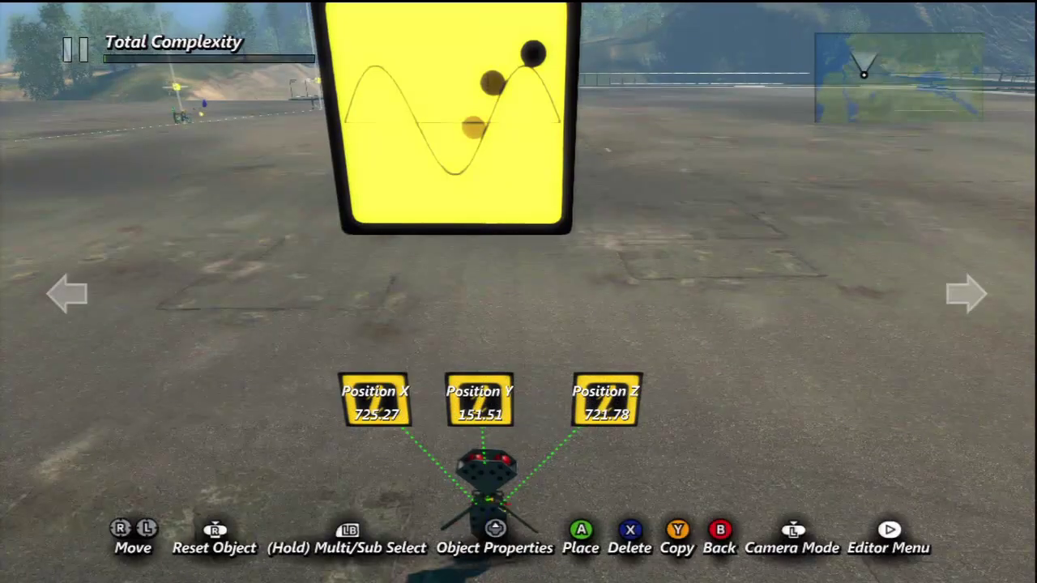
# - Move the Object Position Event farther back, keeping it above the position data sources
pyautogui.click(452, 119)
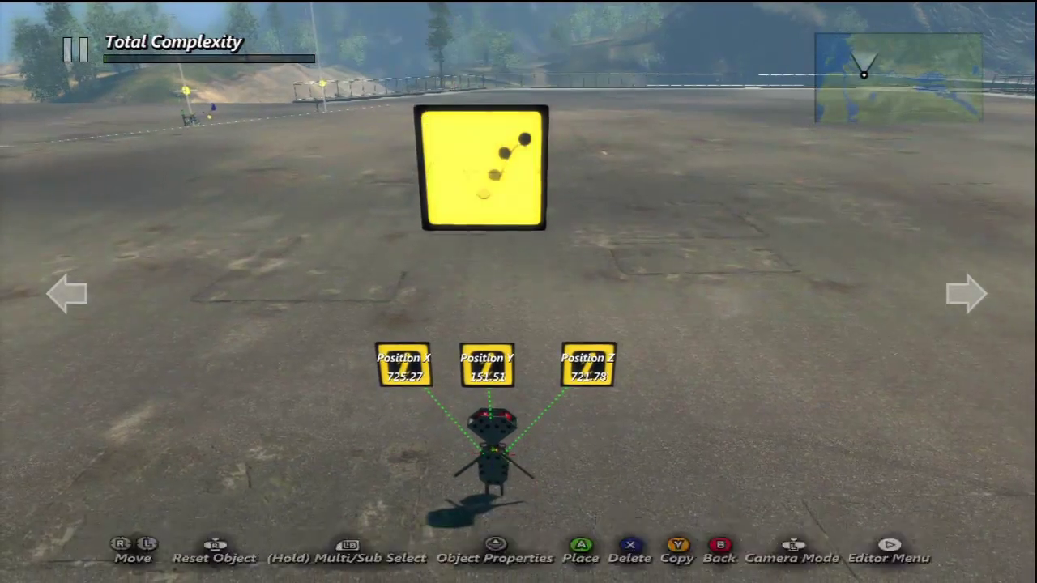
pyautogui.press('Up')
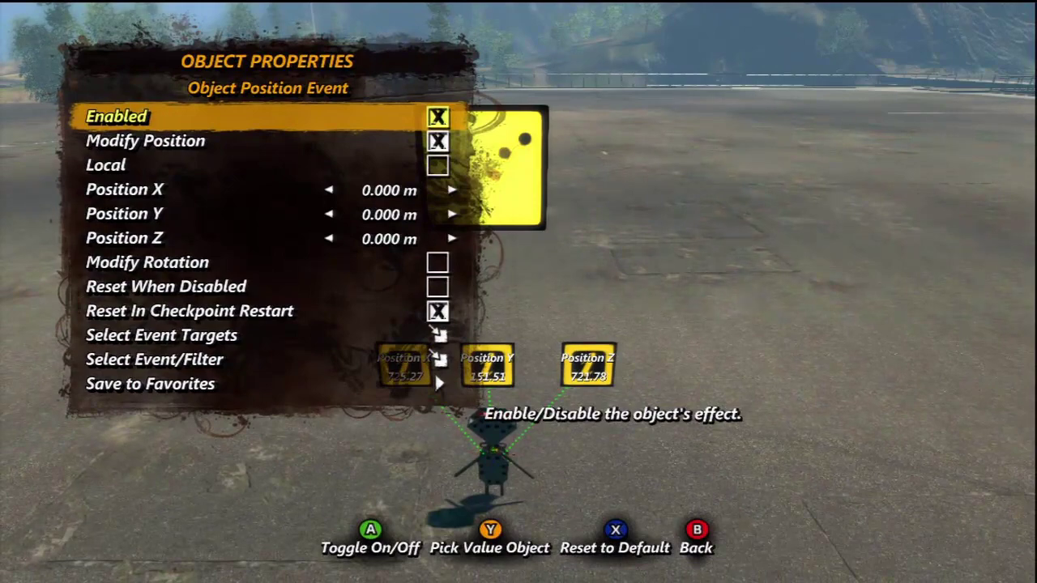
pyautogui.press('Escape')
# - Add an Interval Trigger and position it to the left of the Object Position Event
pyautogui.press('y')
pyautogui.press('Left')
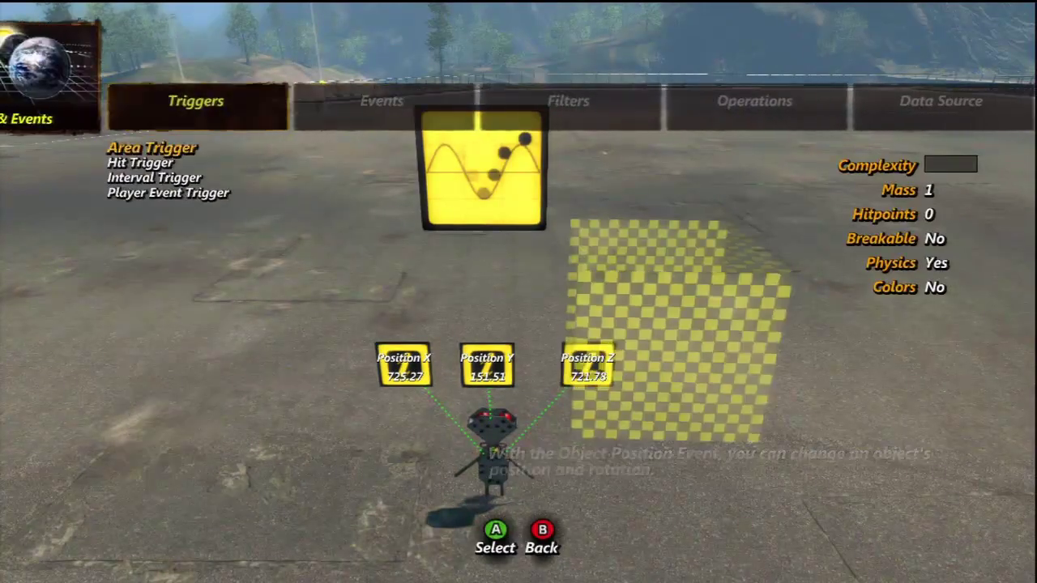
pyautogui.press('Down')
pyautogui.press('Down')
pyautogui.press('Return')
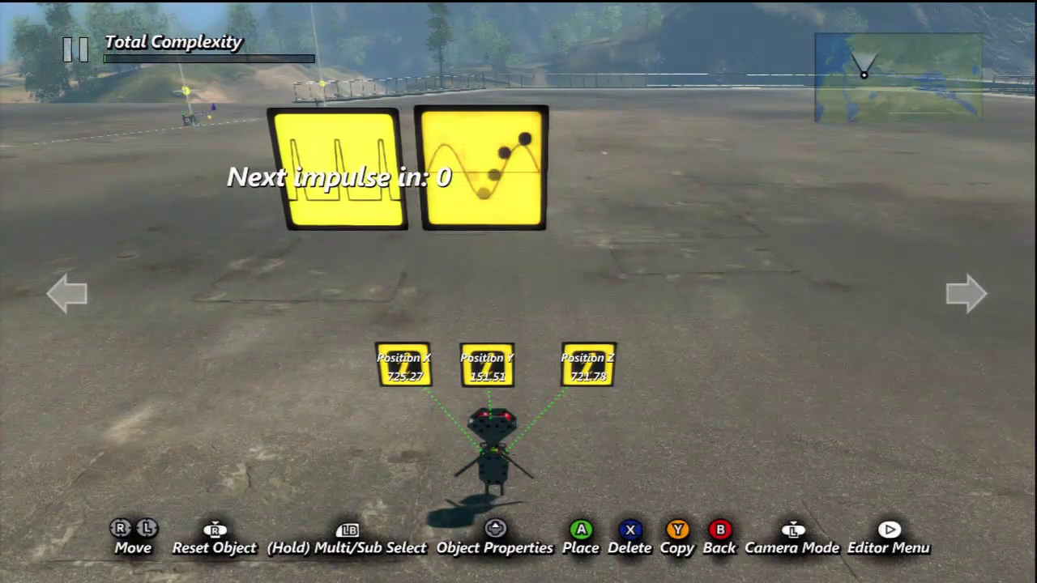
pyautogui.press('Left')
# - Set the Interval Trigger's interval to 1 tick
pyautogui.press('Up')
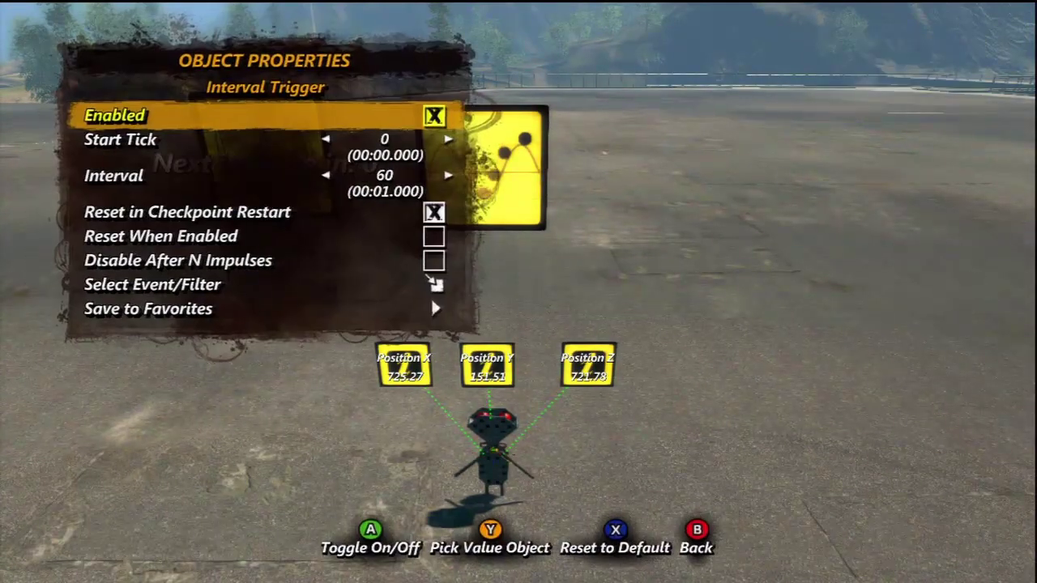
pyautogui.press('Down')
pyautogui.press('Down')
pyautogui.press('Left')
pyautogui.press('Left')
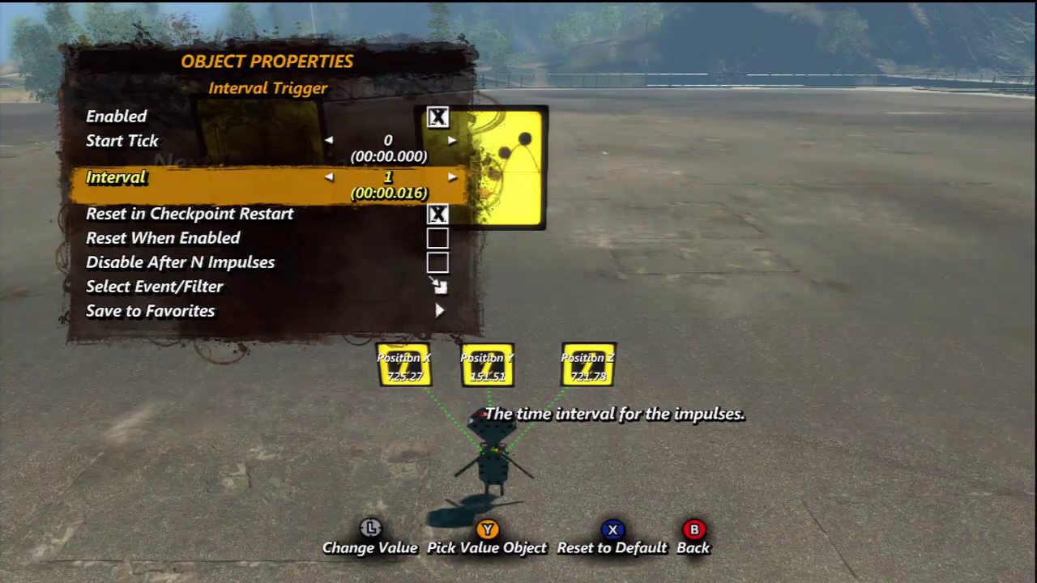
# - Link the Interval Trigger to the Object Position Event as its impulse target
pyautogui.press('Down')
pyautogui.press('Down')
pyautogui.press('Down')
pyautogui.press('Down')
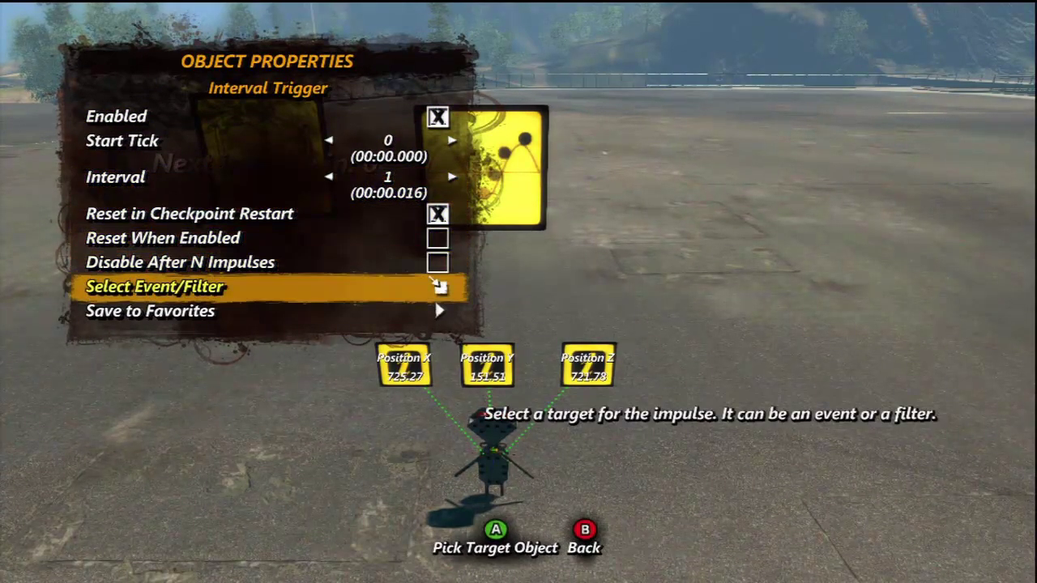
pyautogui.press('Return')
pyautogui.press('Return')
pyautogui.press('Escape')
pyautogui.press('Escape')
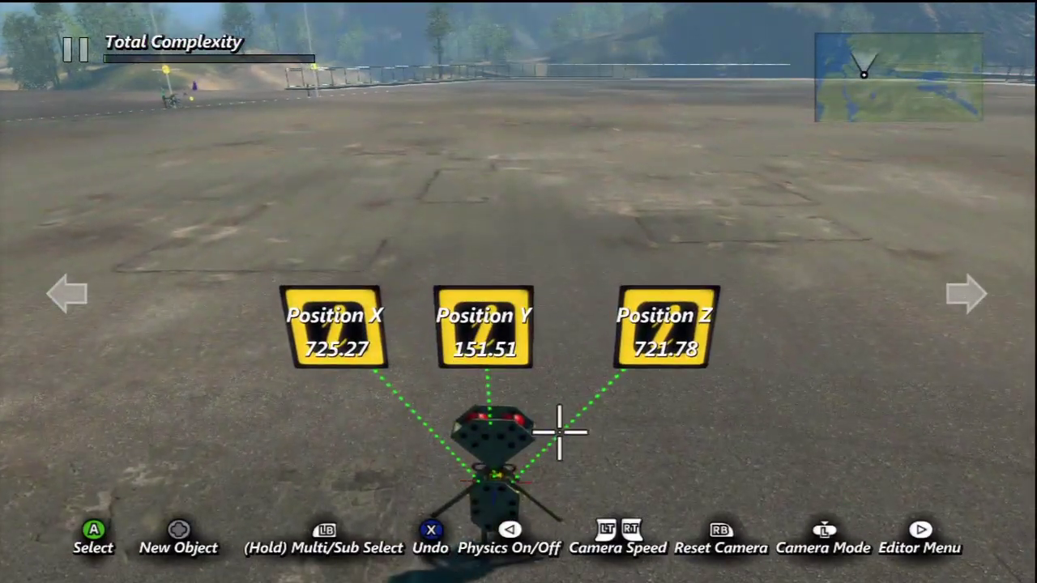
# - Add a Variable Data Source and position it above the Position X data source
pyautogui.press('Up')
pyautogui.press('Right')
pyautogui.press('Right')
pyautogui.press('Right')
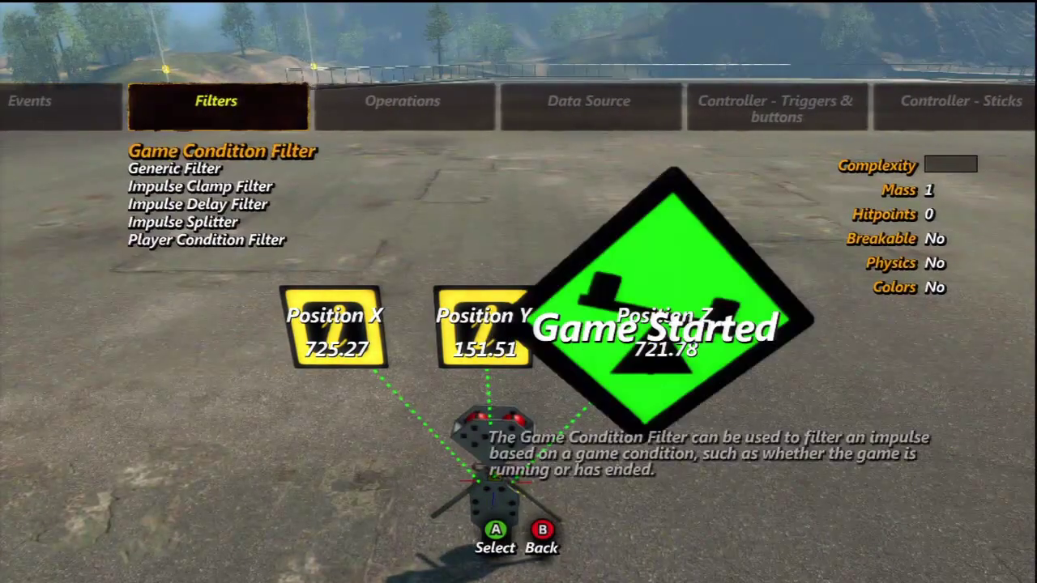
pyautogui.press('Right')
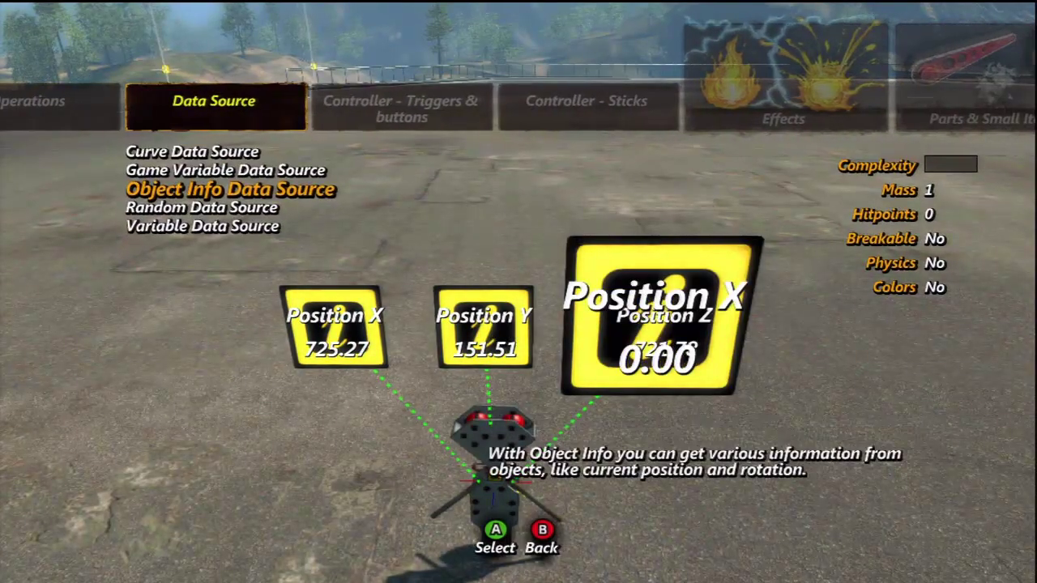
pyautogui.press('Down')
pyautogui.press('Down')
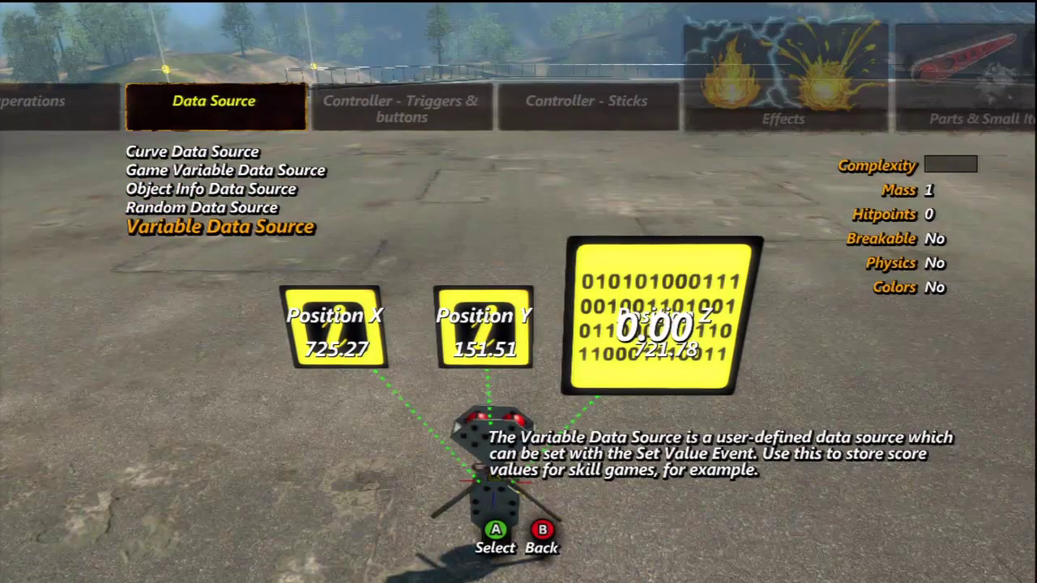
pyautogui.press('Return')
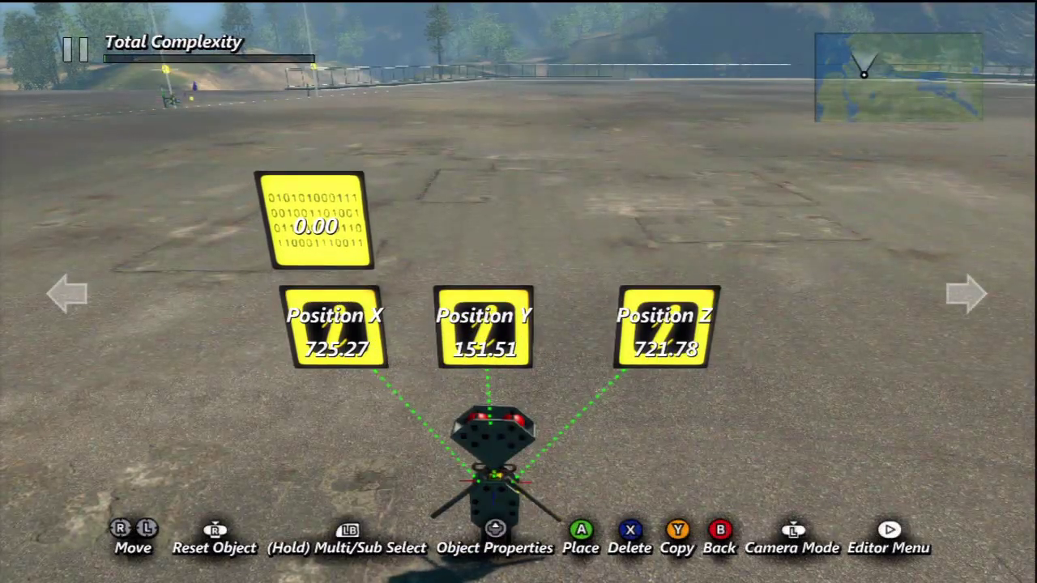
# - Copy the Variable Data Source twice, placing the copies above the Position Y and Position Z data sources
pyautogui.press('y')
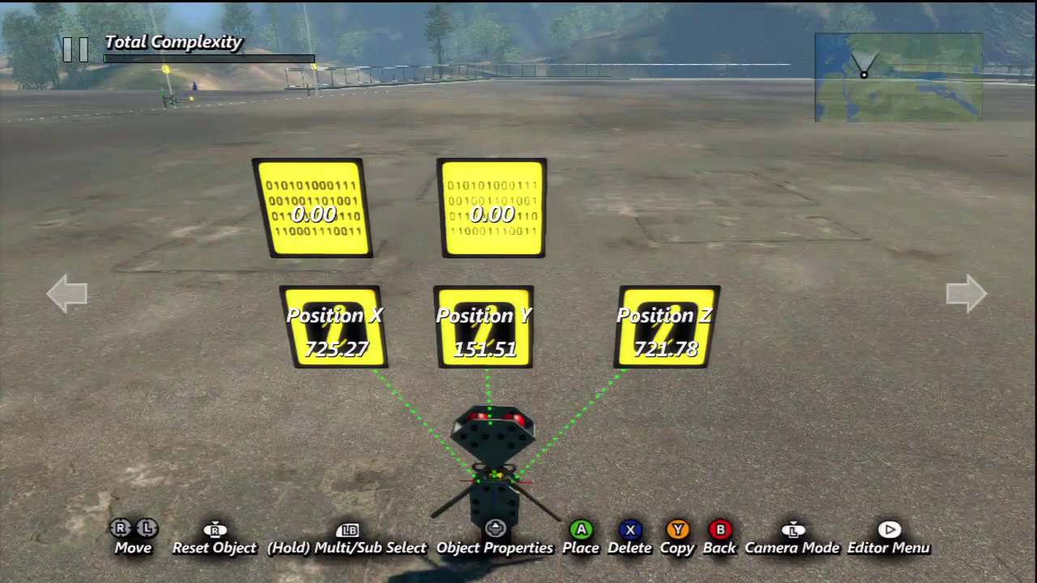
pyautogui.press('y')
pyautogui.press('Return')
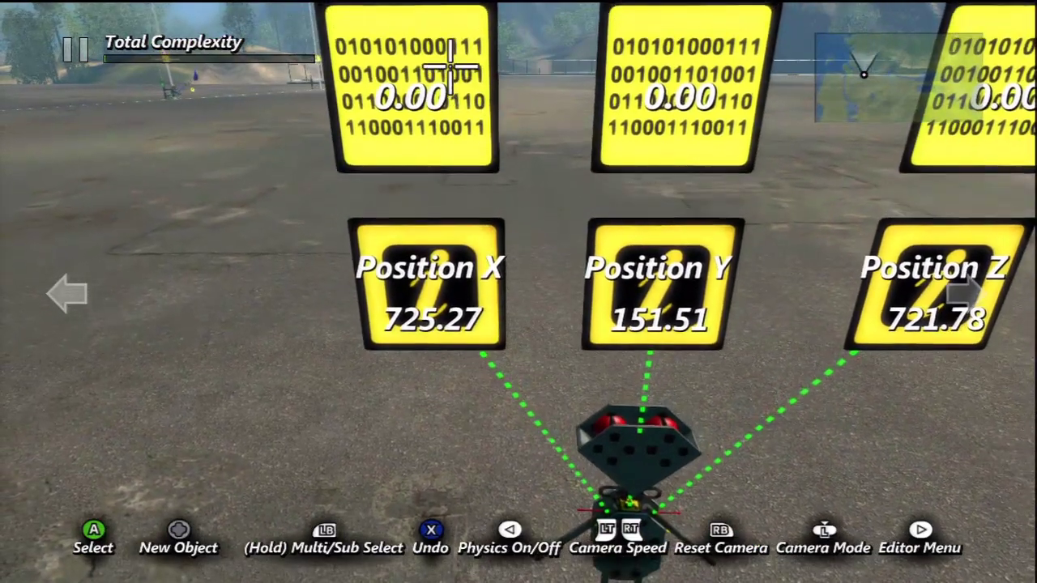
# - Set the starting value of the Variable Data Source above Position X to 725
pyautogui.click(451, 73)
pyautogui.press('Return')
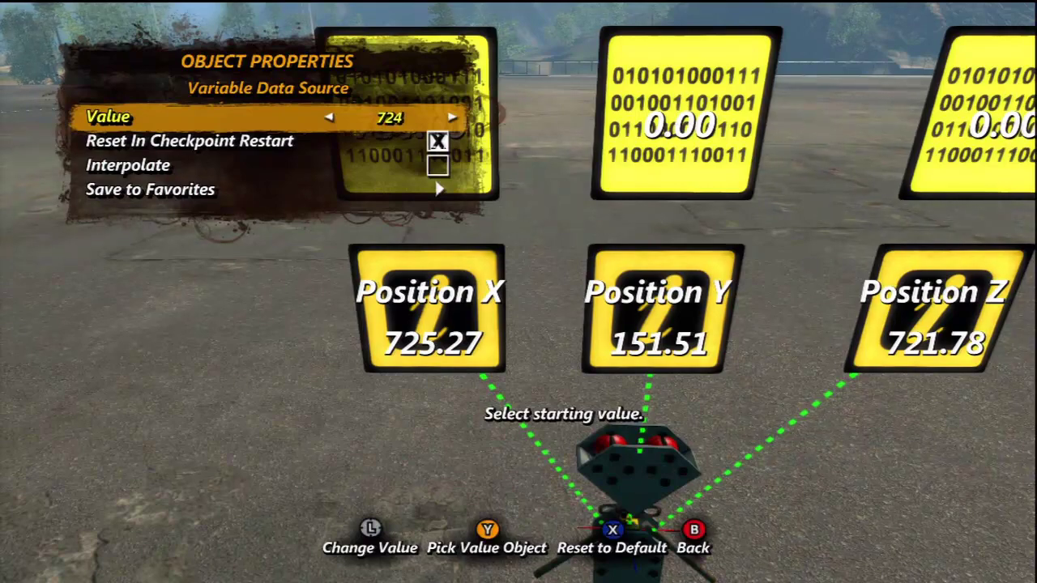
pyautogui.press('Escape')
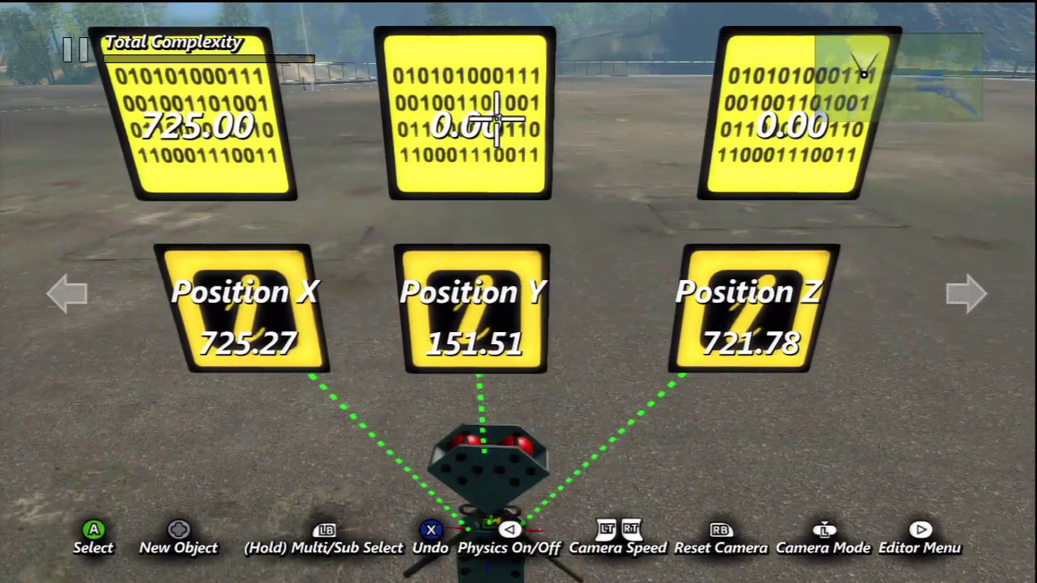
# - Set the starting value of the Variable Data Source above Position Y to 152
pyautogui.click(494, 109)
pyautogui.press('y')
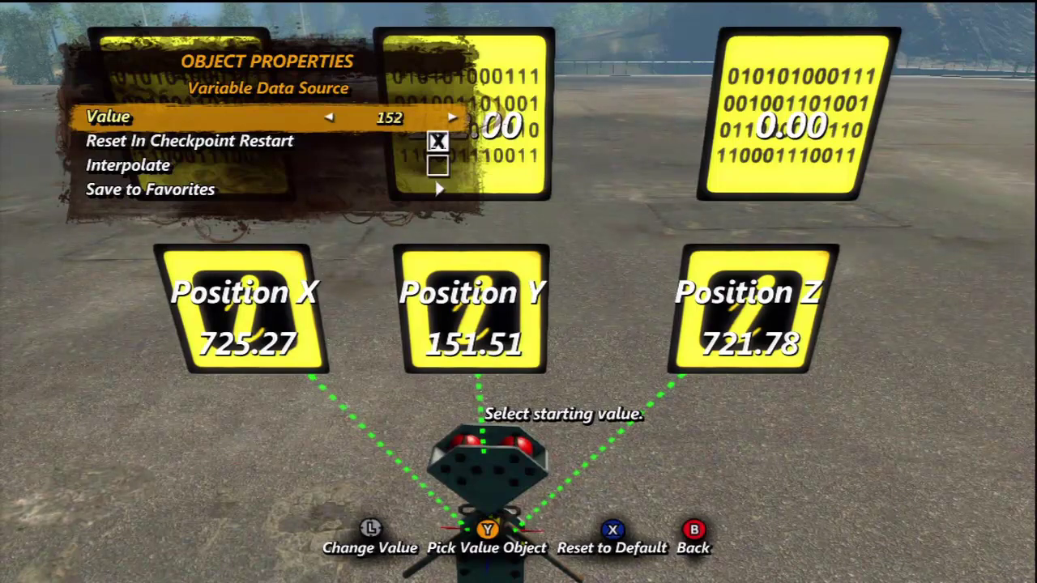
pyautogui.press('Escape')
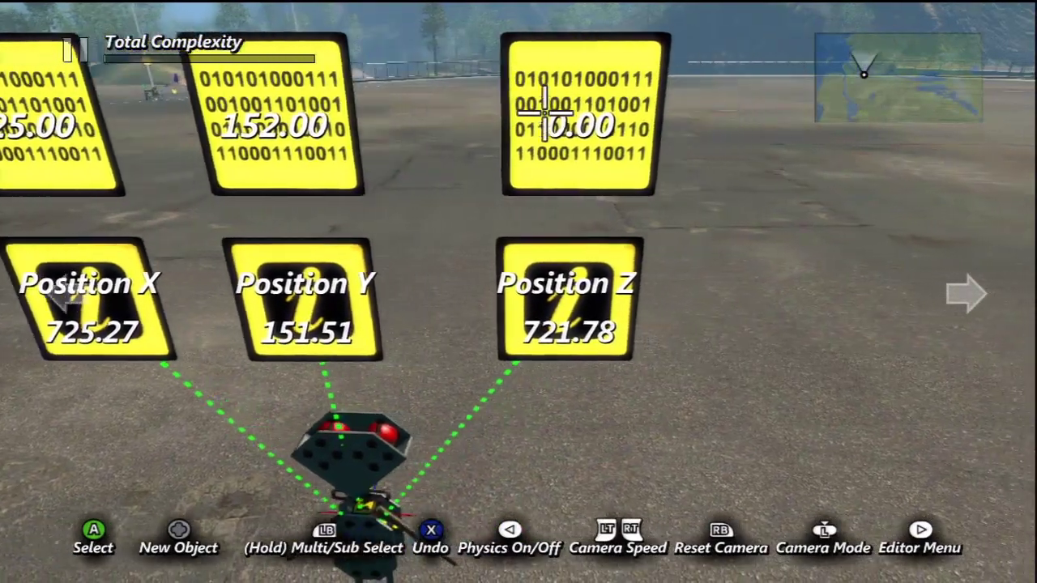
# - Set the starting value of the Variable Data Source above Position Z to 722
pyautogui.click(536, 131)
pyautogui.press('Up')
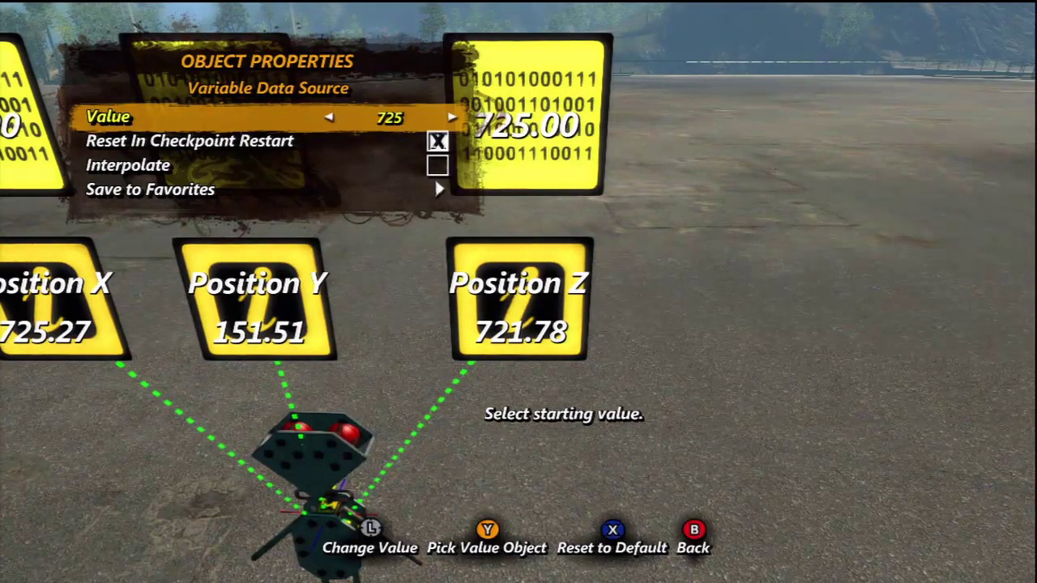
pyautogui.press('Escape')
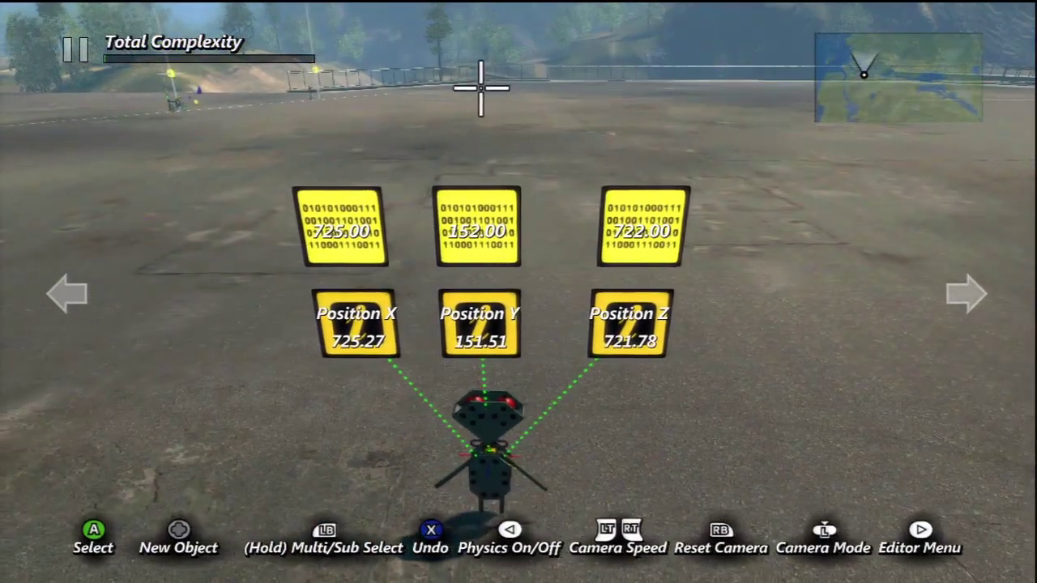
# - Add a Two-Input Operator and position it behind the Variable Data Source above Position X
pyautogui.press('Up')
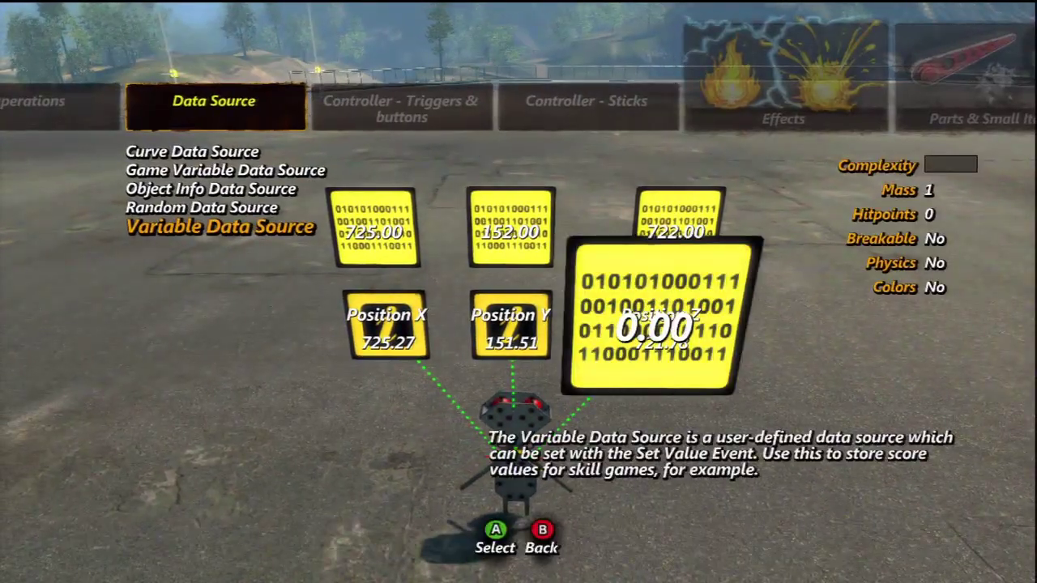
pyautogui.press('Up')
pyautogui.press('Left')
pyautogui.press('Down')
pyautogui.press('Down')
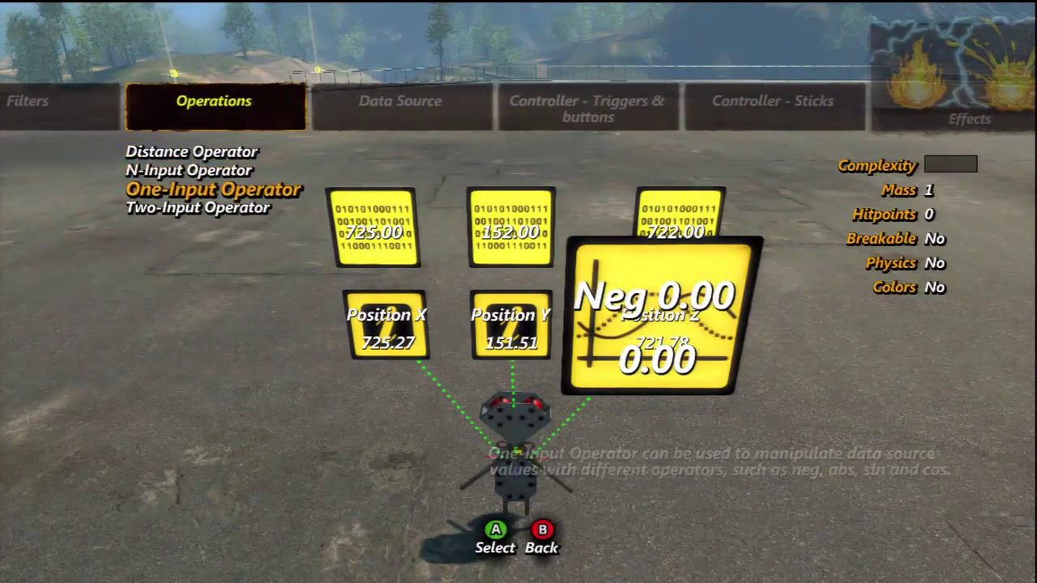
pyautogui.press('Down')
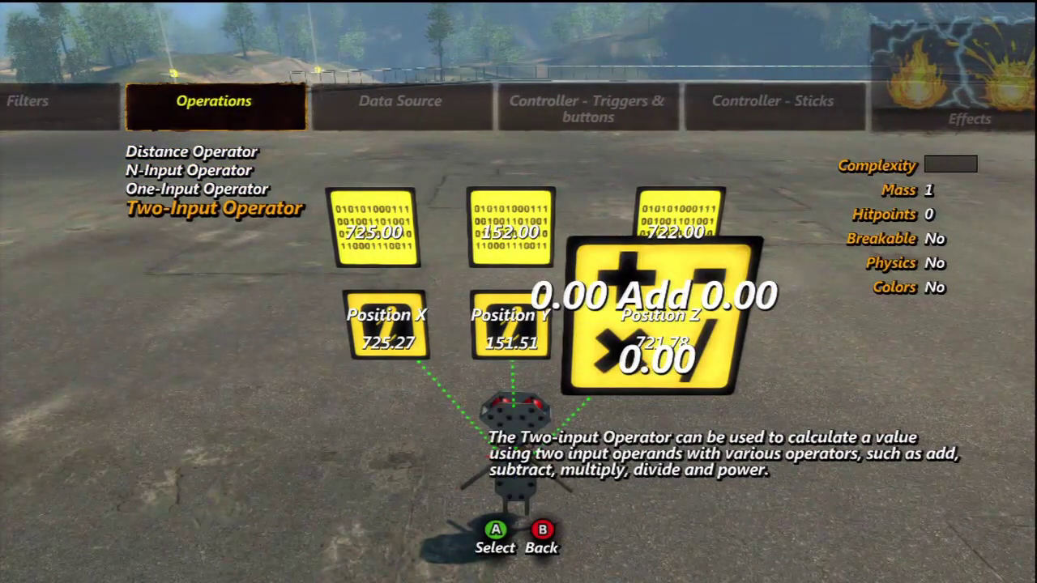
pyautogui.press('Return')
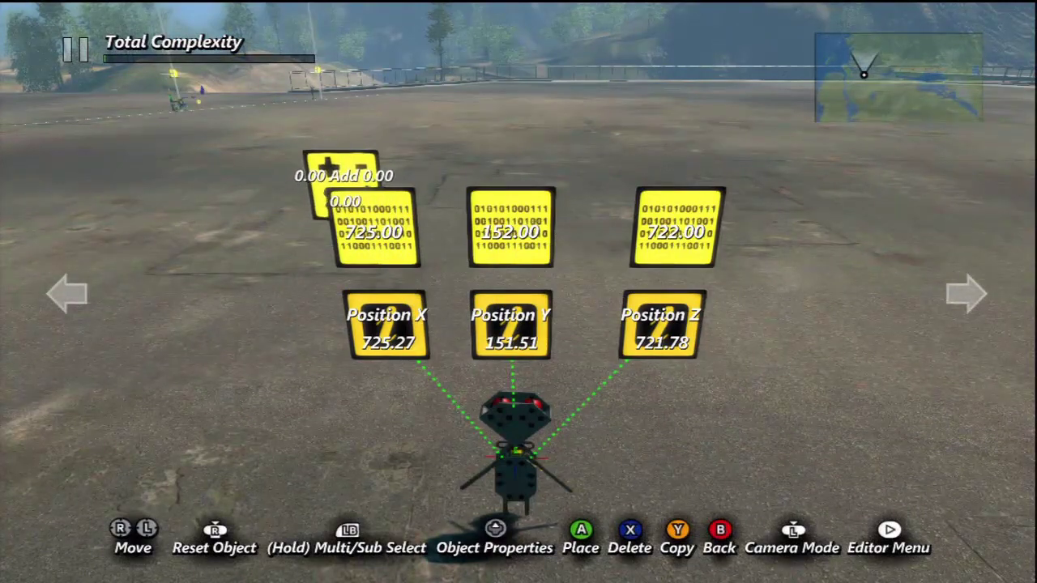
# - Raise the Two-Input Operator above the 725 variable and place copies of it above the 152 and 722 variables
pyautogui.press('Up')
pyautogui.press('y')
pyautogui.press('Right')
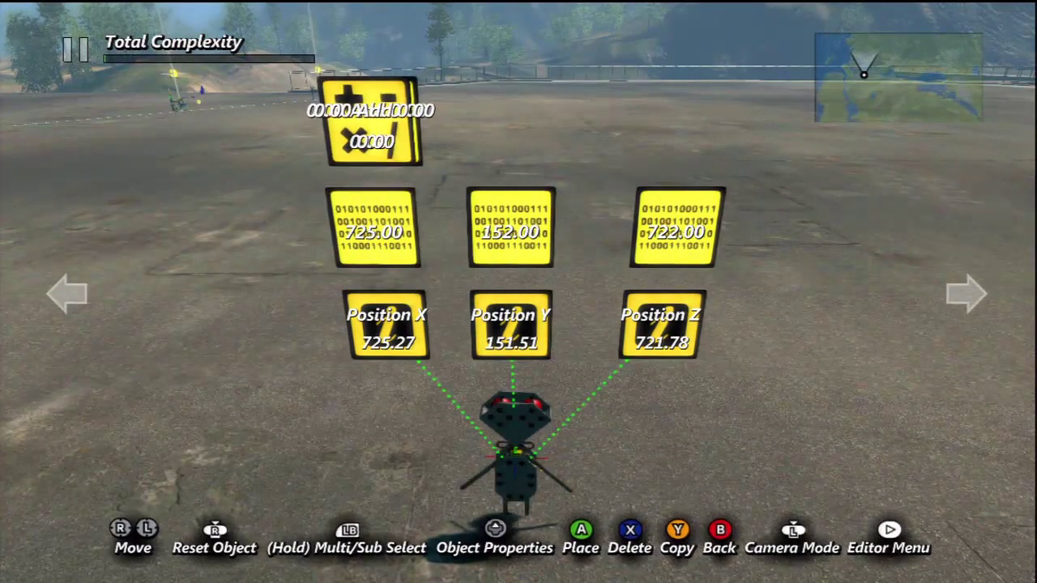
pyautogui.press('y')
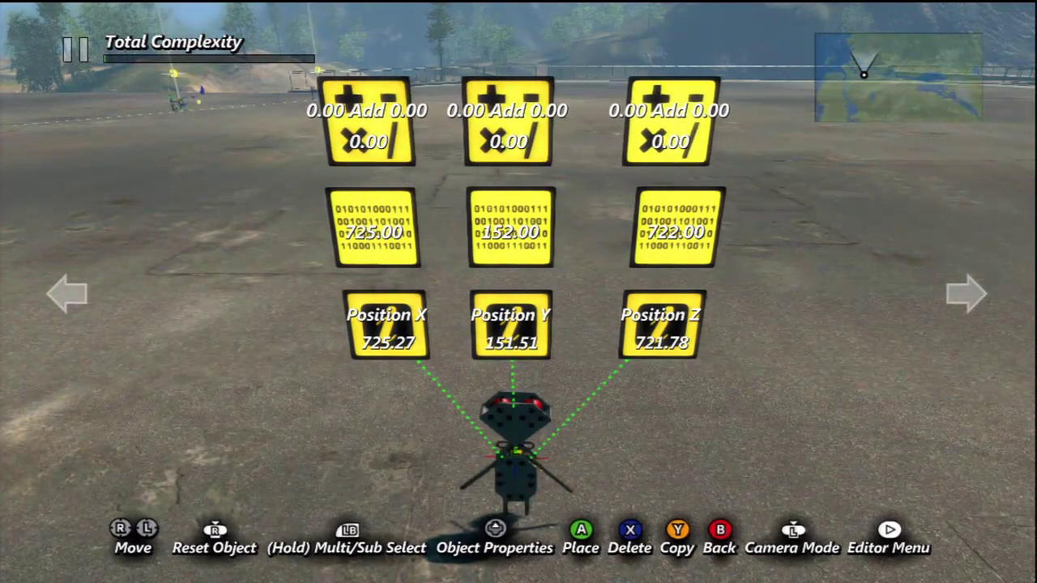
pyautogui.press('Return')
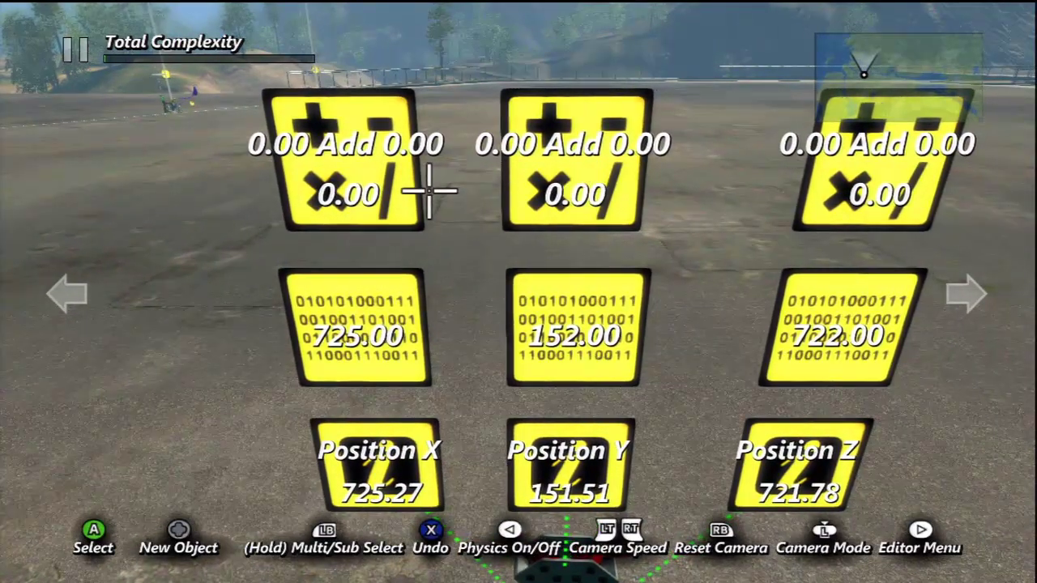
# - Link Operand 1 of the Two-Input Operator above Position X to the 725 Variable Data Source
pyautogui.click(371, 193)
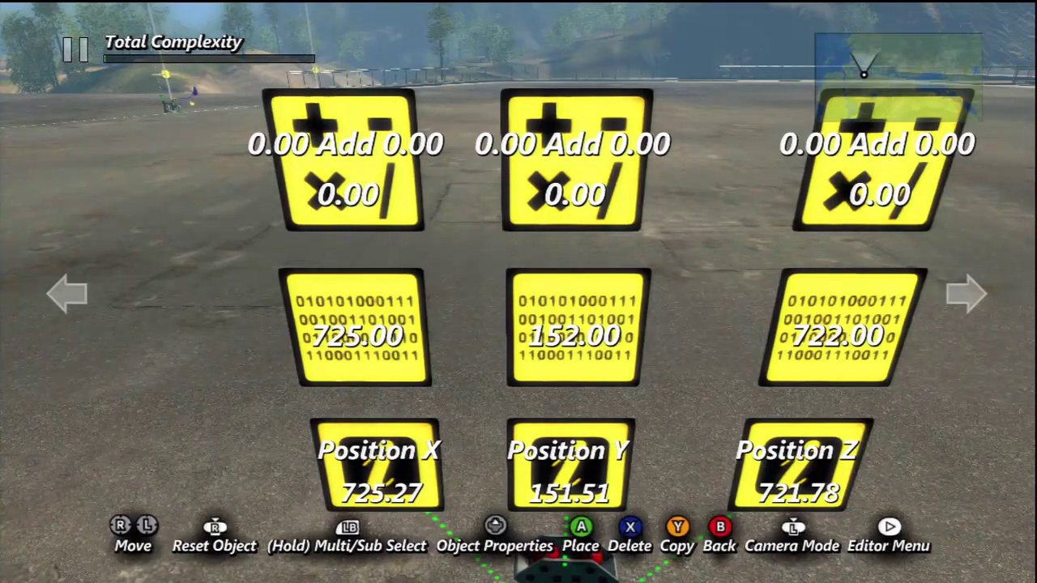
pyautogui.press('Return')
pyautogui.press('Escape')
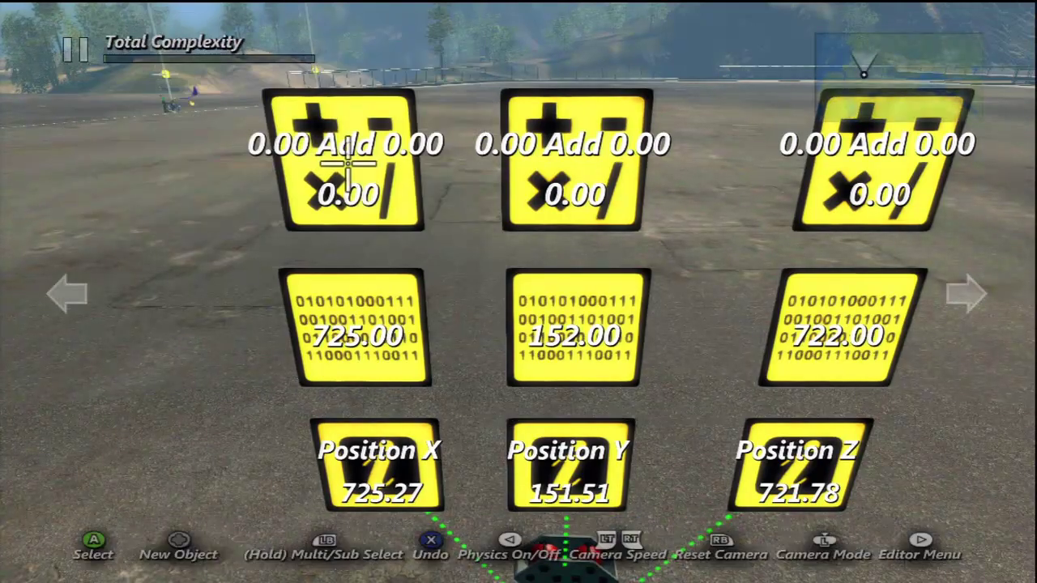
pyautogui.press('Return')
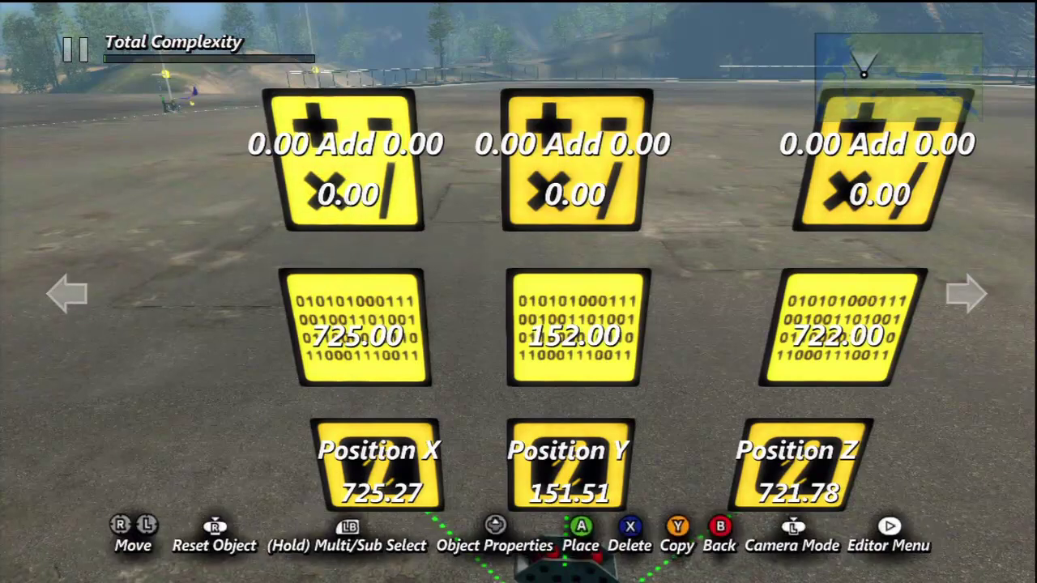
pyautogui.press('y')
pyautogui.press('Down')
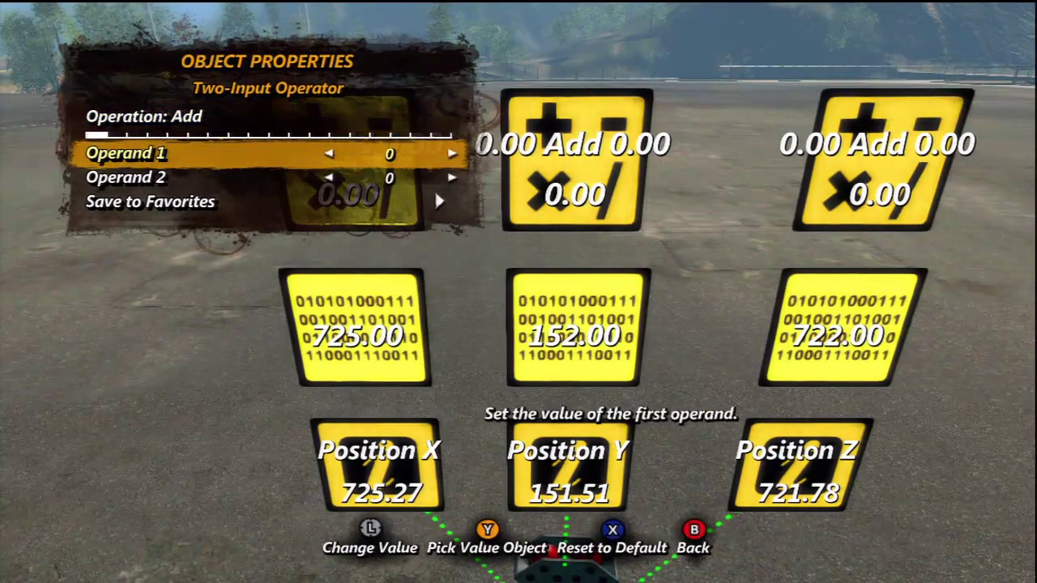
pyautogui.press('y')
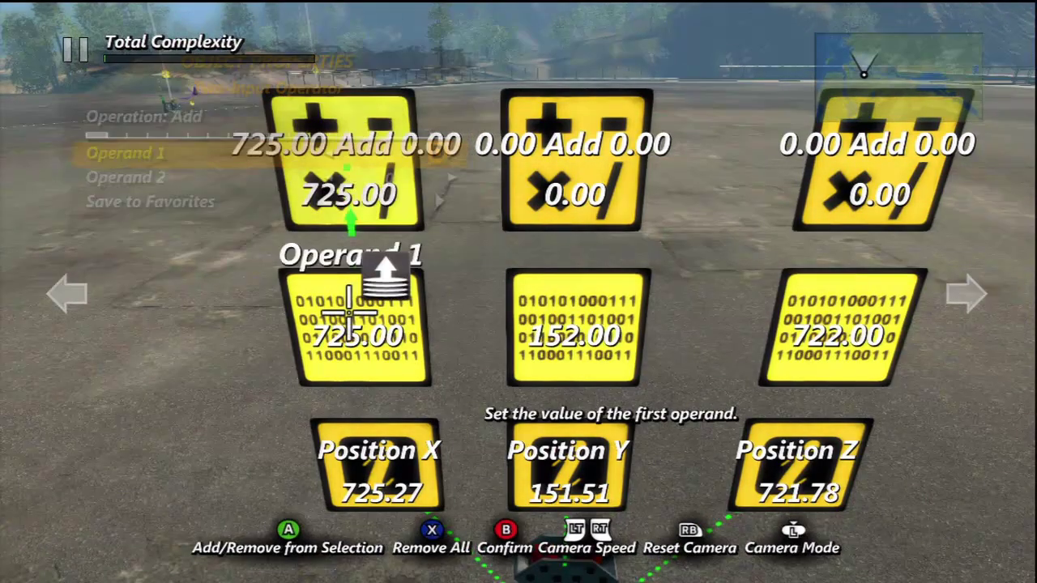
pyautogui.press('b')
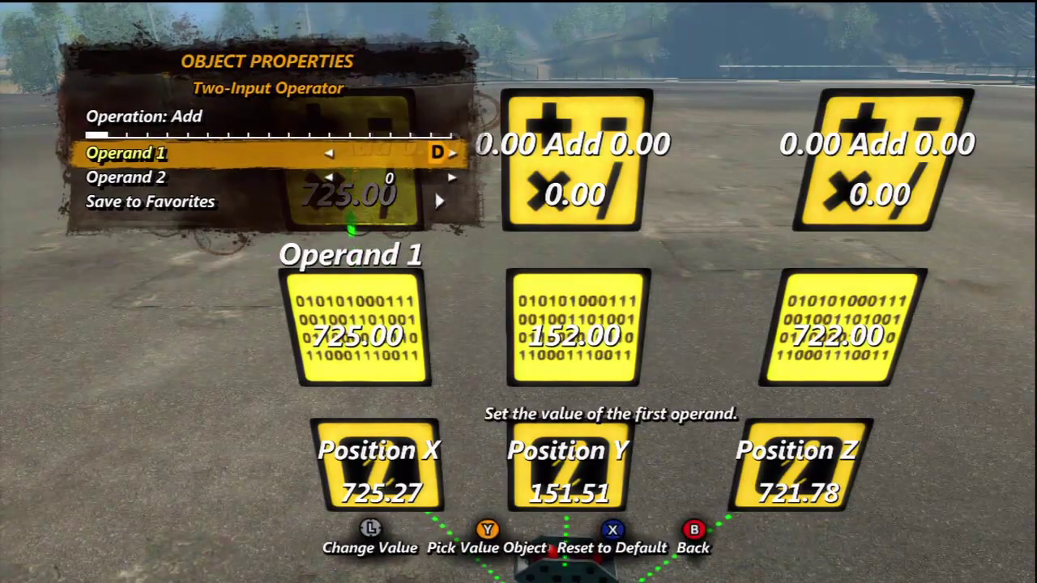
pyautogui.press('Escape')
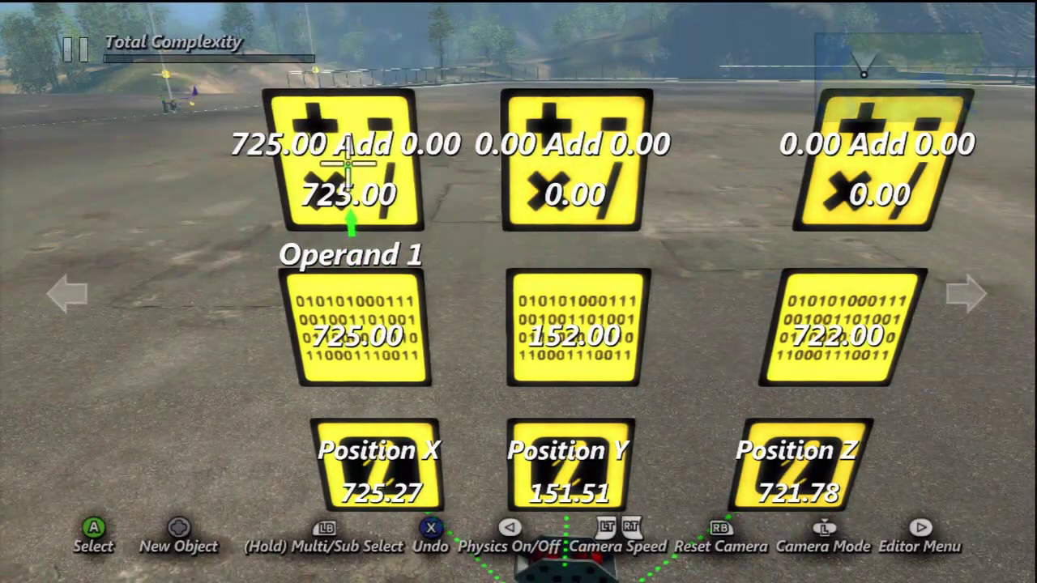
# - Look through the available operations of the Two-Input Operator above Position X, leaving it on Add
pyautogui.press('Return')
pyautogui.press('Right')
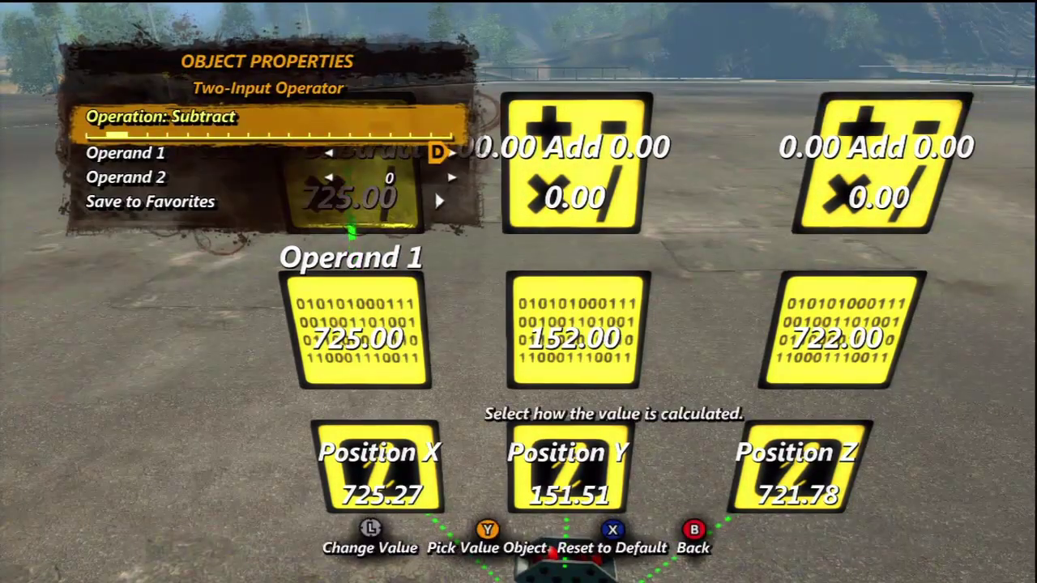
pyautogui.press('Right')
pyautogui.press('Right')
pyautogui.press('Left')
pyautogui.press('Left')
pyautogui.press('Left')
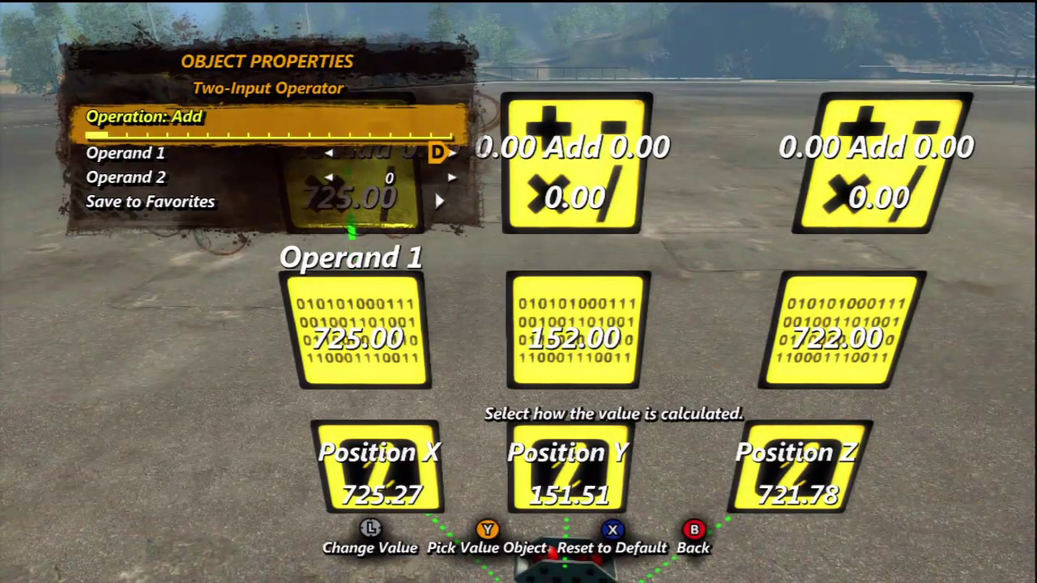
pyautogui.press('Down')
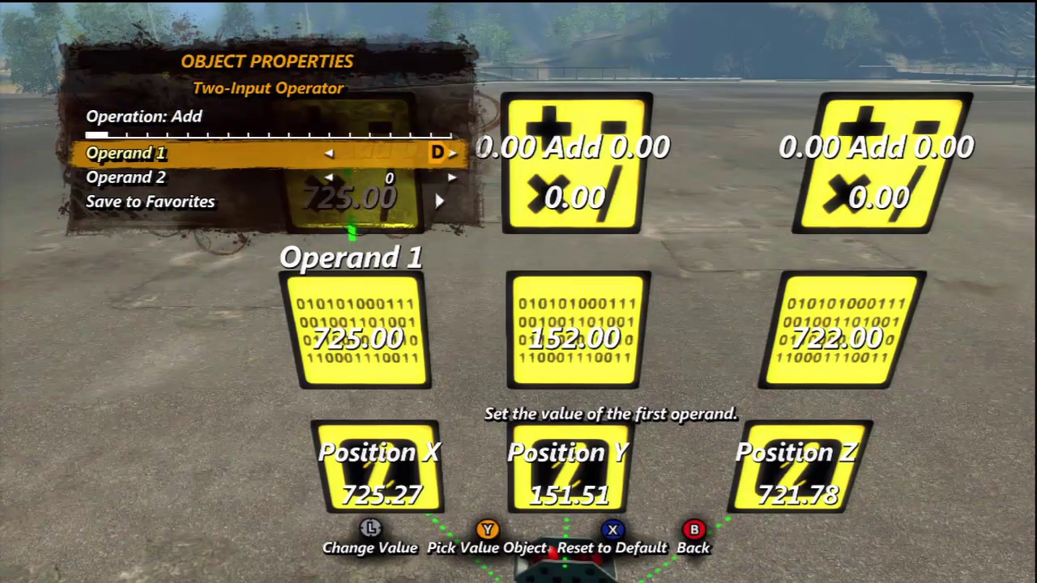
pyautogui.press('Escape')
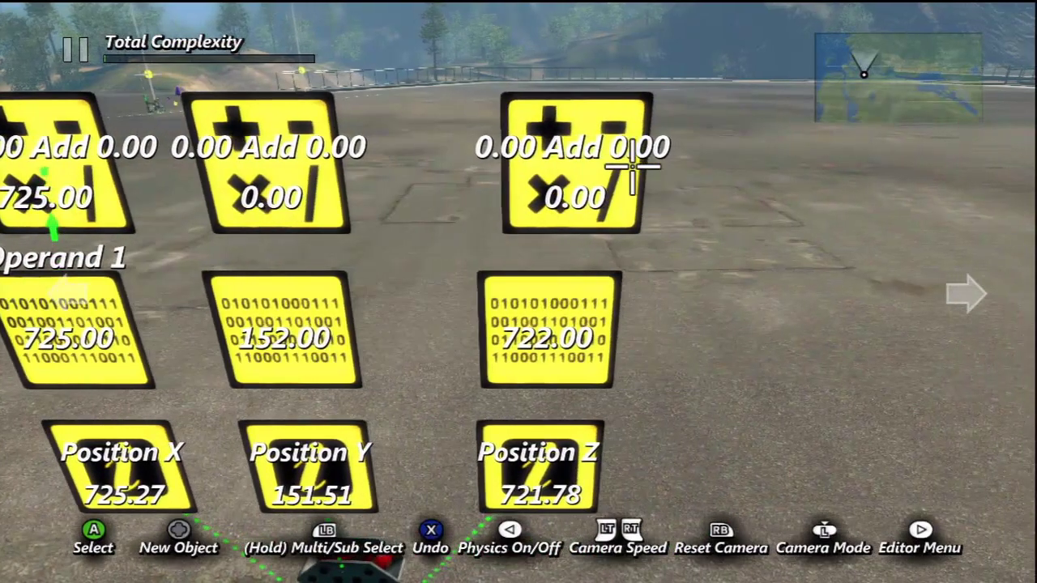
# - Link Operand 1 of the Two-Input Operator above Position Z to the 722 Variable Data Source
pyautogui.press('Return')
pyautogui.press('Down')
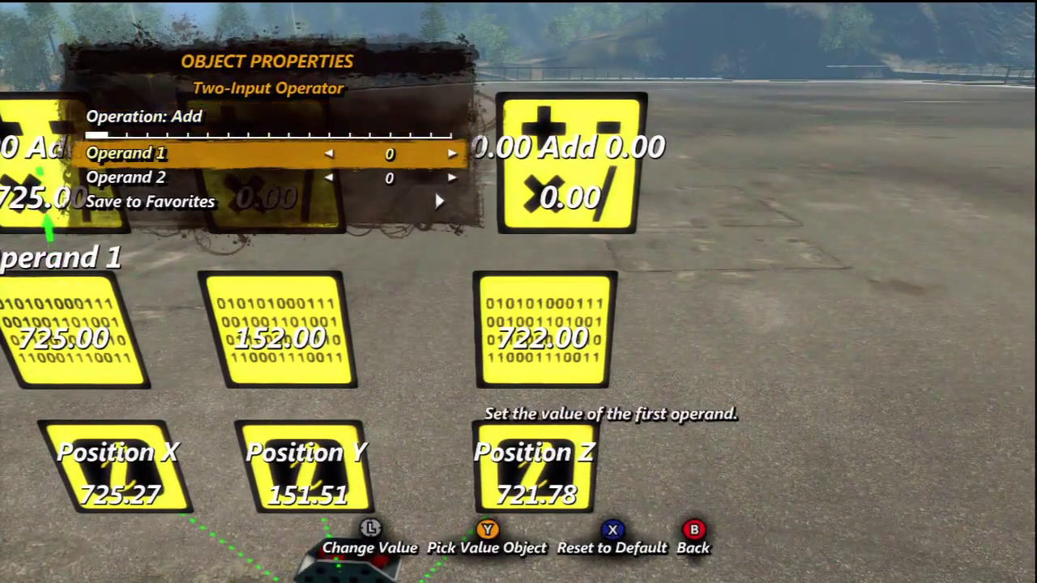
pyautogui.press('Escape')
pyautogui.click(573, 314)
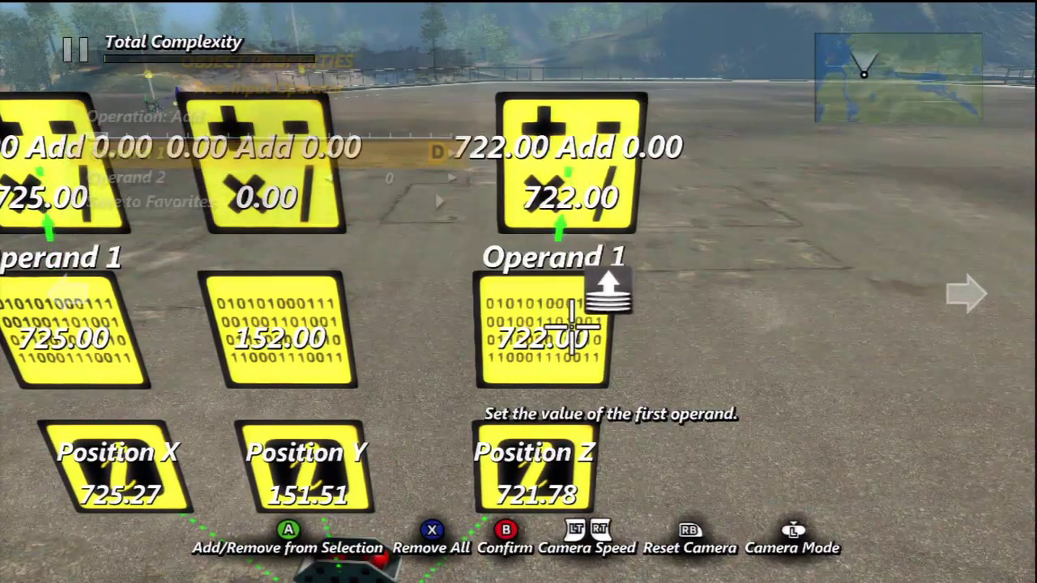
pyautogui.press('Escape')
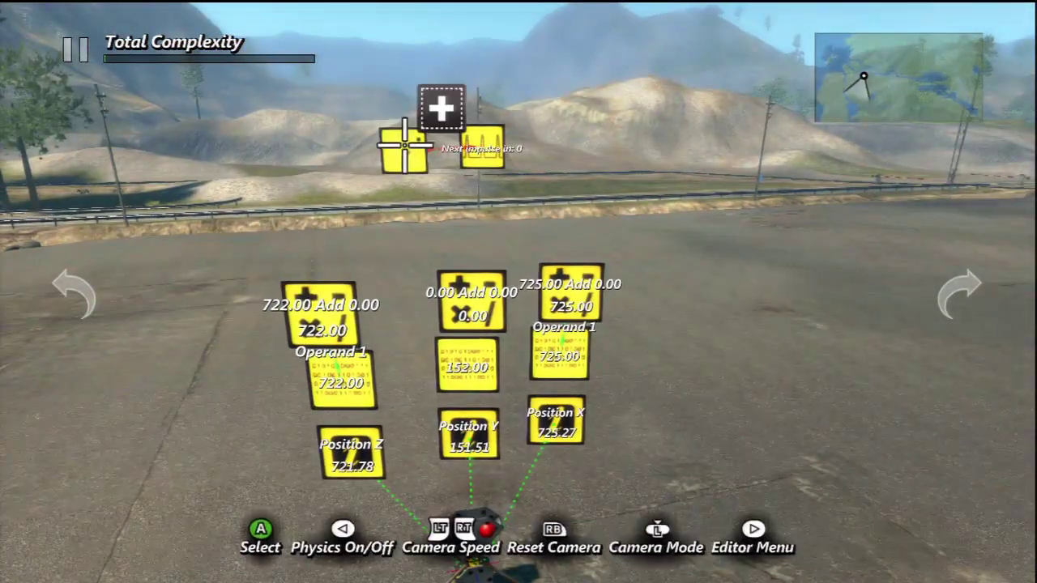
# - Select the interval trigger together with the Object Position Event and move both closer to the operators
pyautogui.click(488, 148)
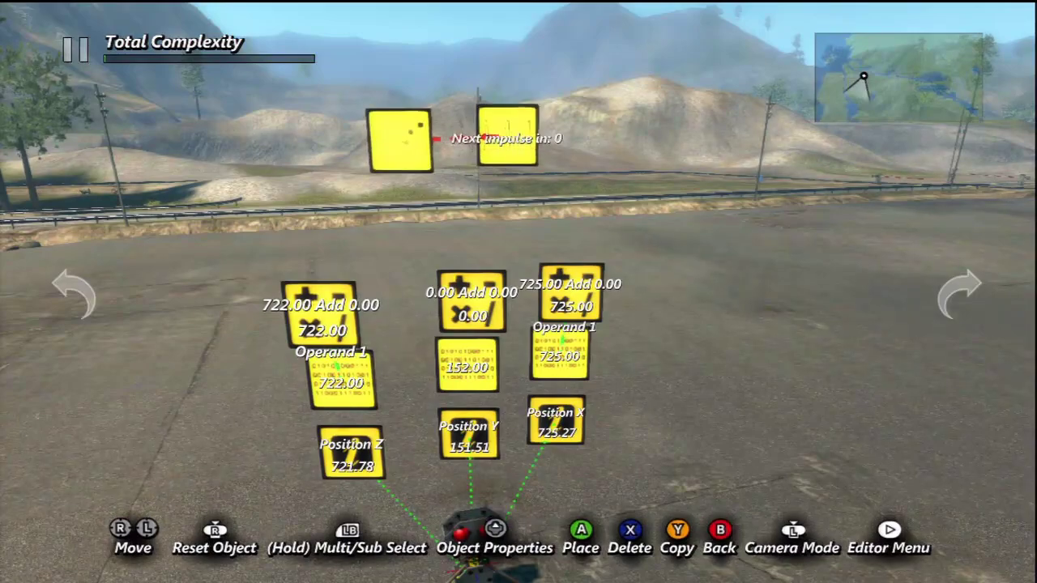